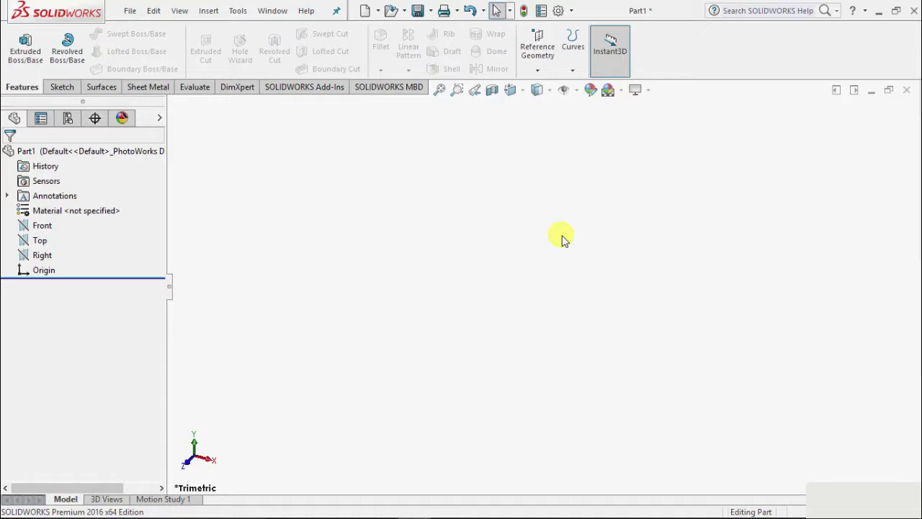
Step: Start a Helix and Spiral curve with its base sketch on the Top plane
{"action": "left_click", "coordinate": [573, 70]}
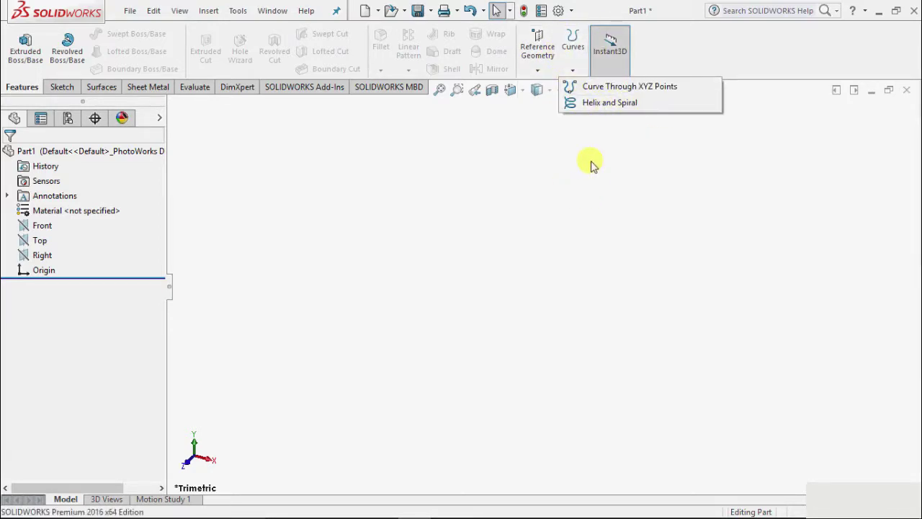
{"action": "left_click", "coordinate": [596, 102]}
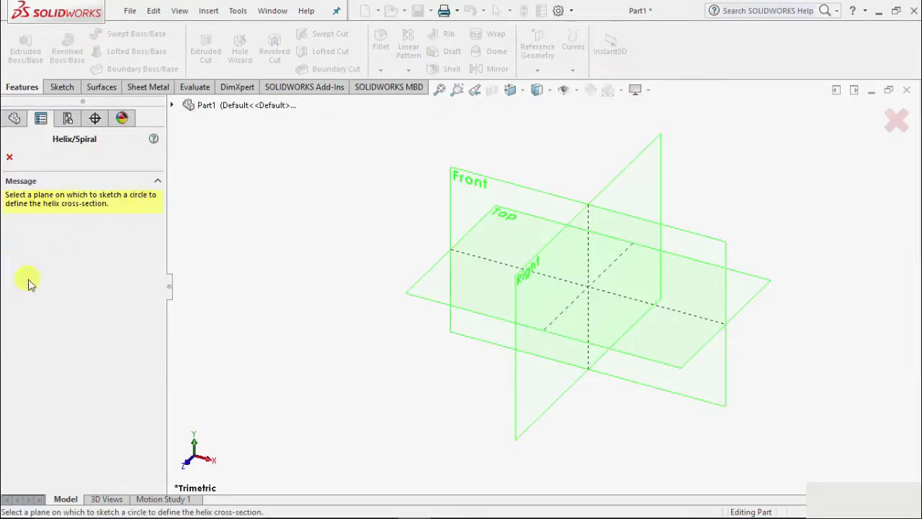
{"action": "left_click", "coordinate": [425, 279]}
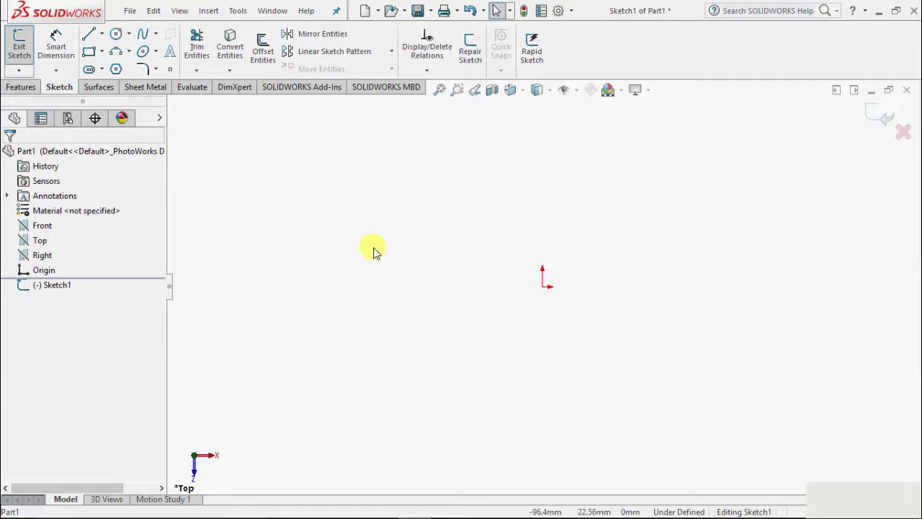
Step: Draw a centre-radius circle at the origin with a radius of 25
{"action": "left_click", "coordinate": [129, 34]}
{"action": "left_click", "coordinate": [134, 51]}
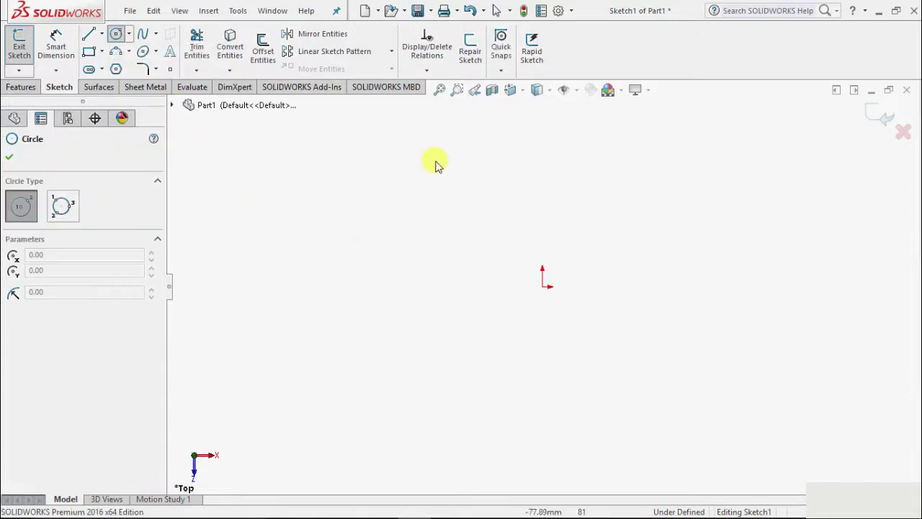
{"action": "left_click", "coordinate": [544, 288]}
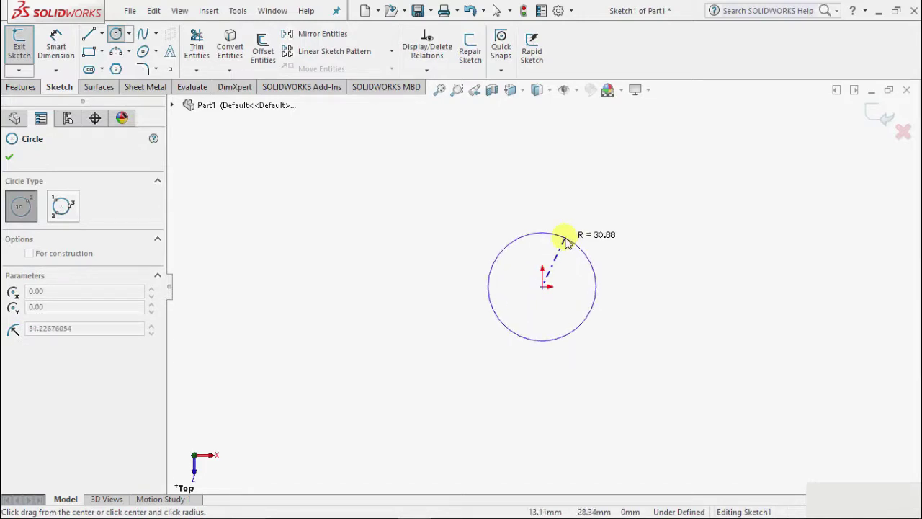
{"action": "left_click", "coordinate": [561, 239]}
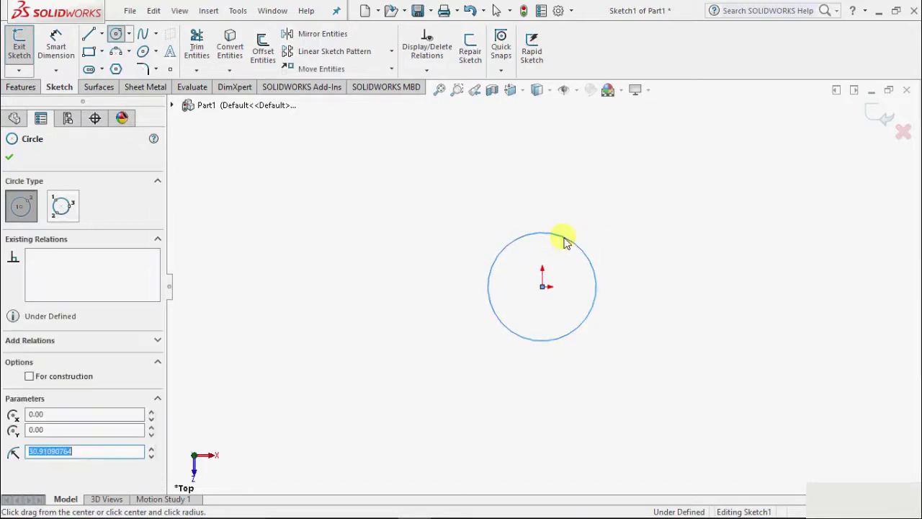
{"action": "type", "text": "2"}
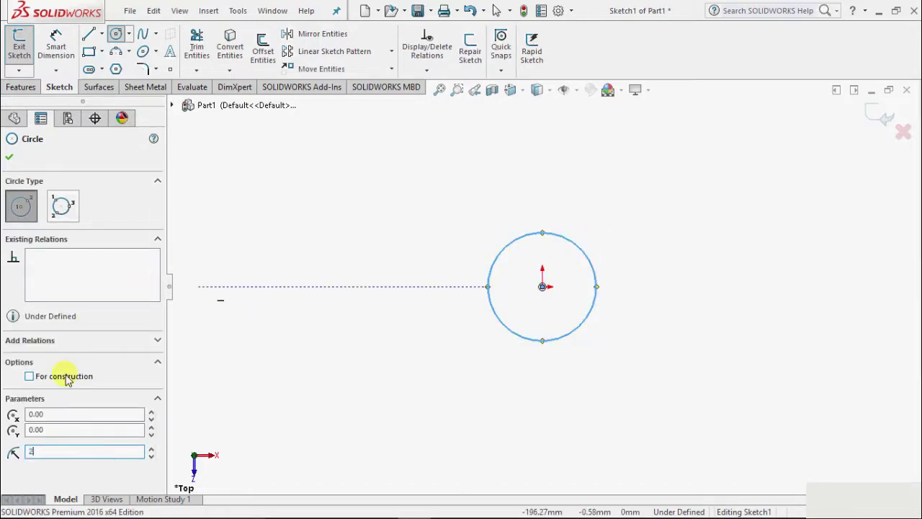
{"action": "type", "text": "5"}
{"action": "key", "text": "Return"}
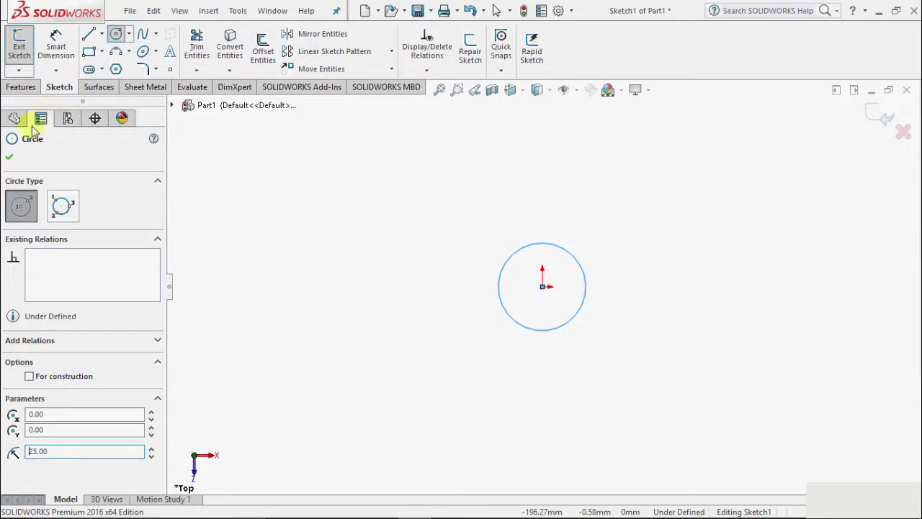
{"action": "left_click", "coordinate": [9, 157]}
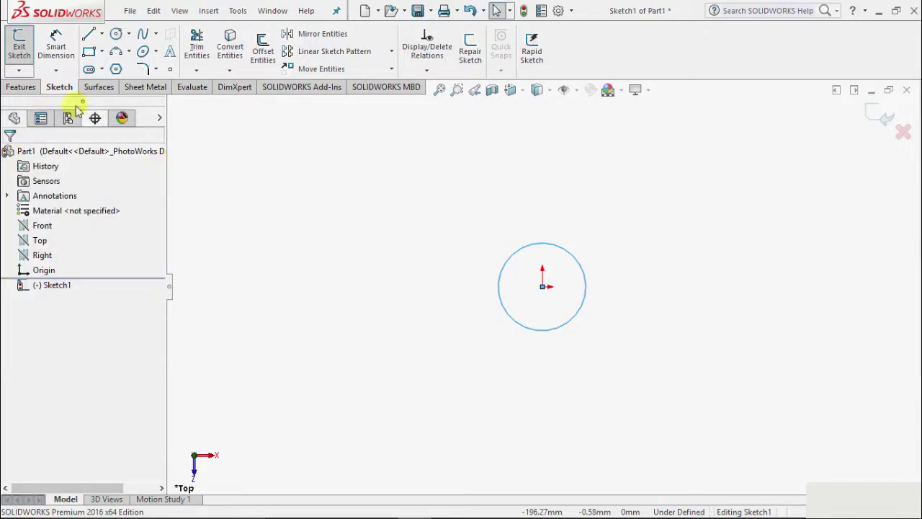
Step: Exit the sketch and preview the helix, keeping Pitch and Revolution: 50 mm pitch, one turn
{"action": "left_click", "coordinate": [20, 62]}
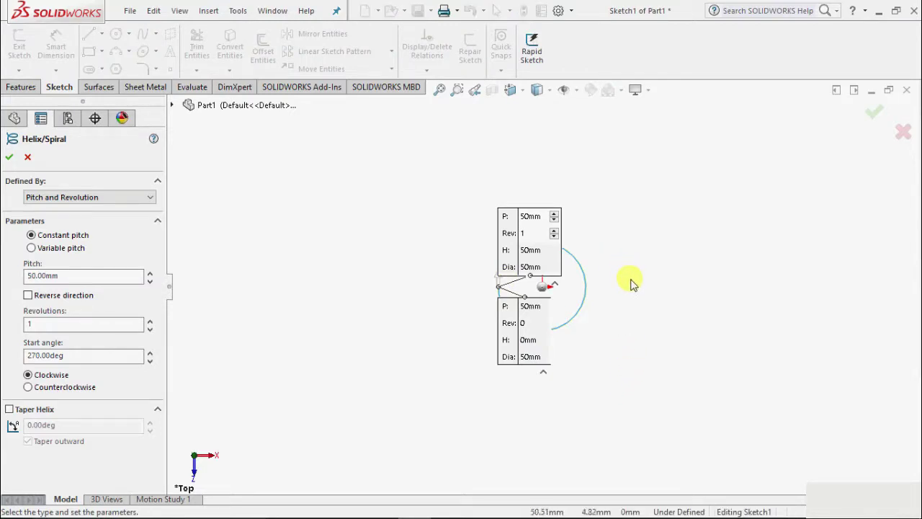
{"action": "mouse_move", "coordinate": [644, 284]}
{"action": "middle_mouse_down"}
{"action": "mouse_move", "coordinate": [650, 329]}
{"action": "mouse_move", "coordinate": [623, 238]}
{"action": "mouse_move", "coordinate": [582, 159]}
{"action": "mouse_move", "coordinate": [543, 223]}
{"action": "mouse_move", "coordinate": [580, 268]}
{"action": "middle_mouse_up"}
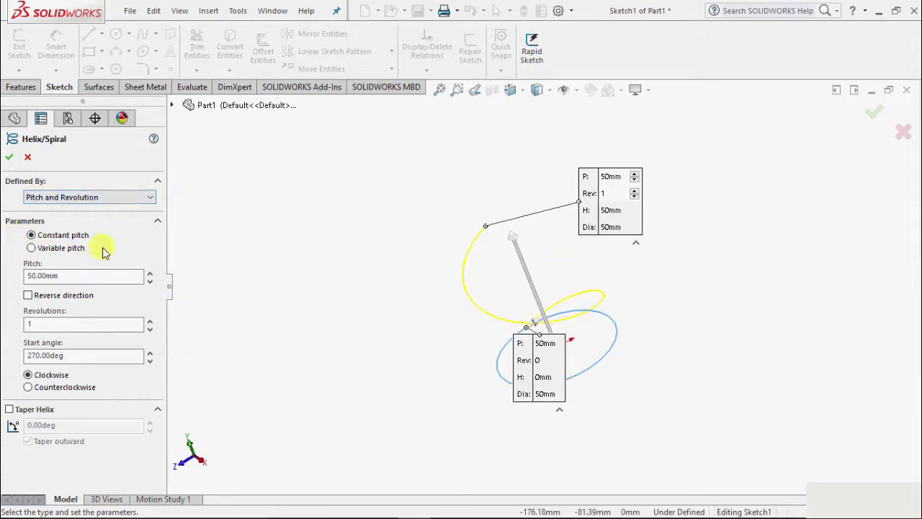
{"action": "left_click", "coordinate": [124, 199]}
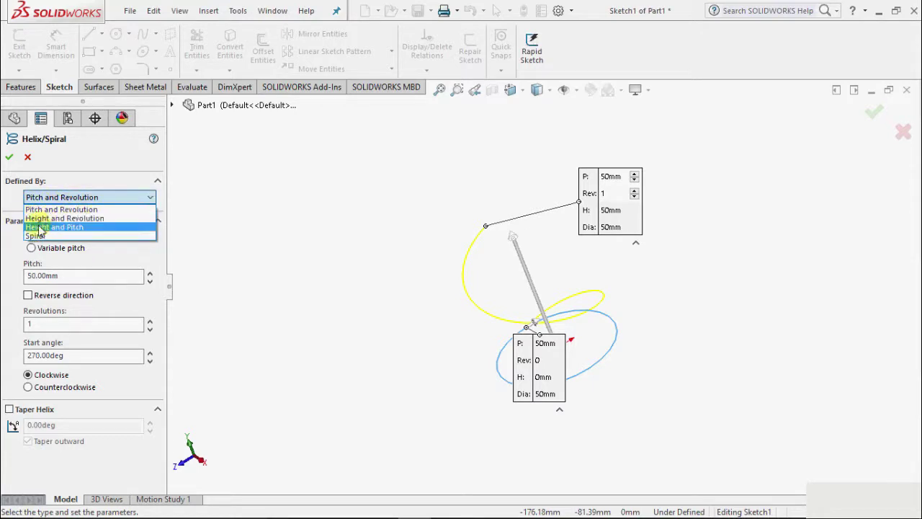
{"action": "left_click", "coordinate": [252, 197]}
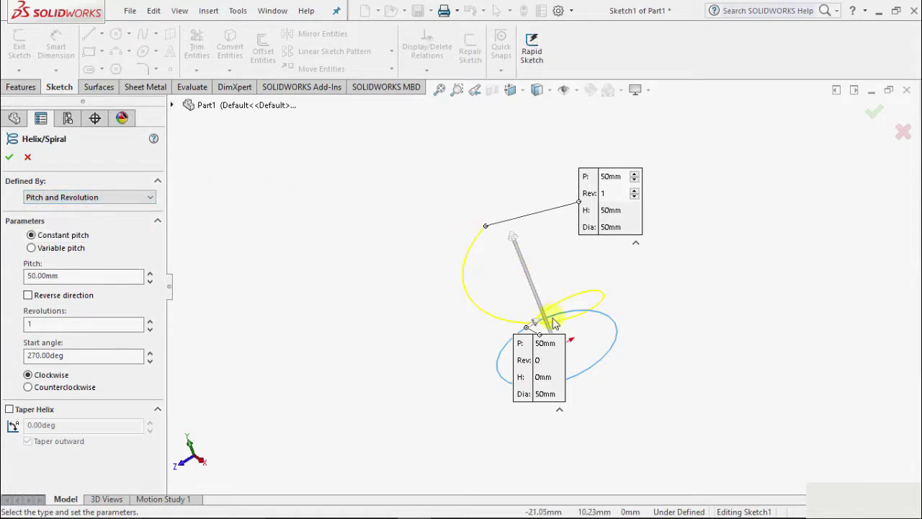
{"action": "scroll", "coordinate": [551, 323], "scroll_direction": "down", "scroll_amount": 2}
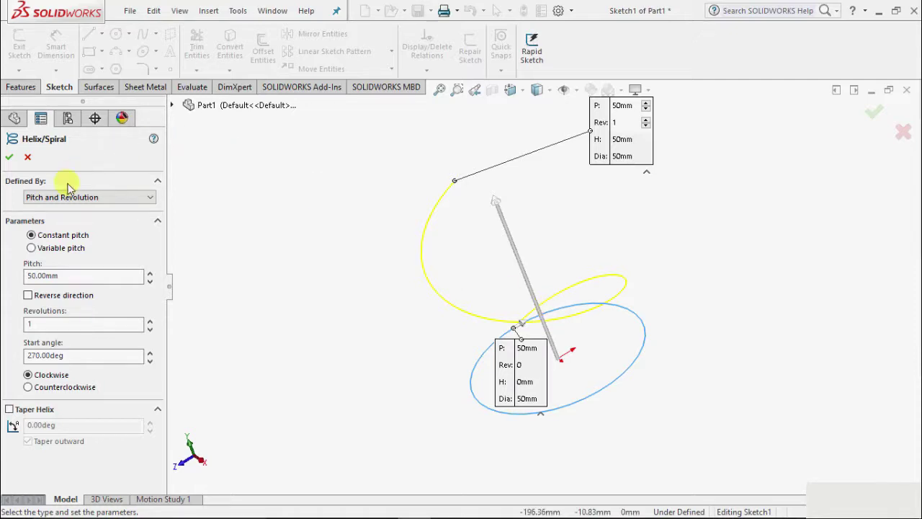
{"action": "left_click", "coordinate": [123, 197]}
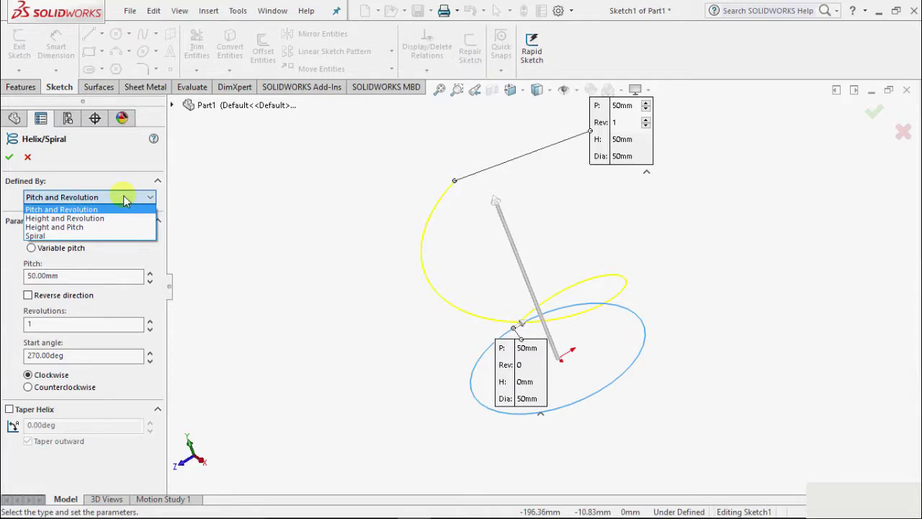
{"action": "left_click", "coordinate": [124, 197]}
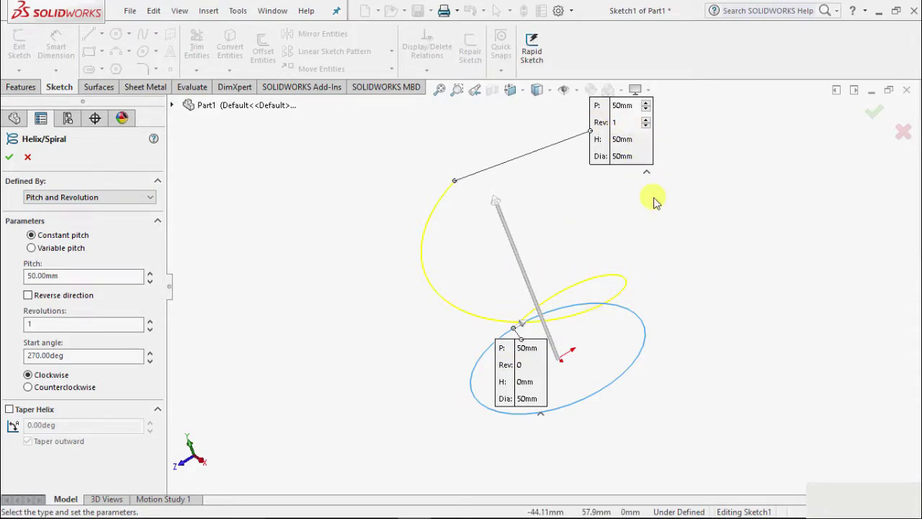
Step: Set the helix to 2 revolutions for 100 mm height, keeping Pitch and Revolution
{"action": "scroll", "coordinate": [675, 250], "scroll_direction": "up", "scroll_amount": 2}
{"action": "scroll", "coordinate": [612, 219], "scroll_direction": "down", "scroll_amount": 1}
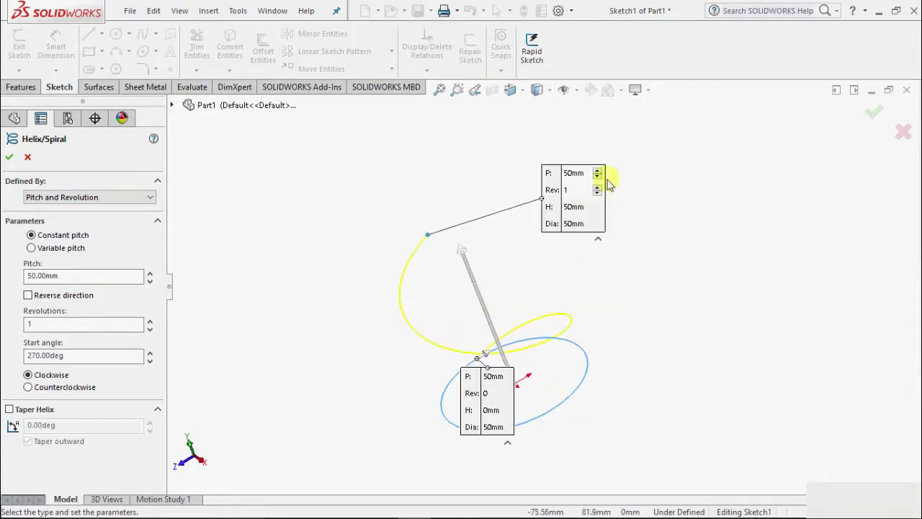
{"action": "double_click", "coordinate": [601, 190]}
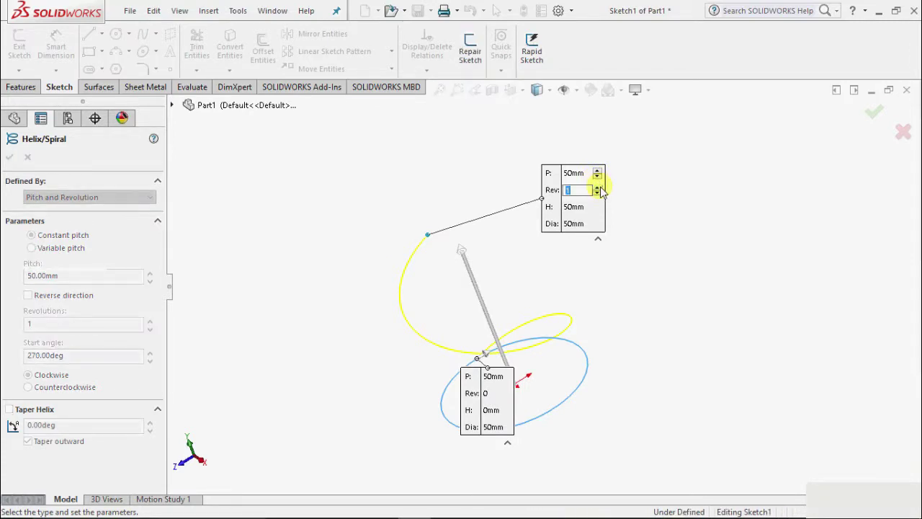
{"action": "left_click", "coordinate": [597, 187]}
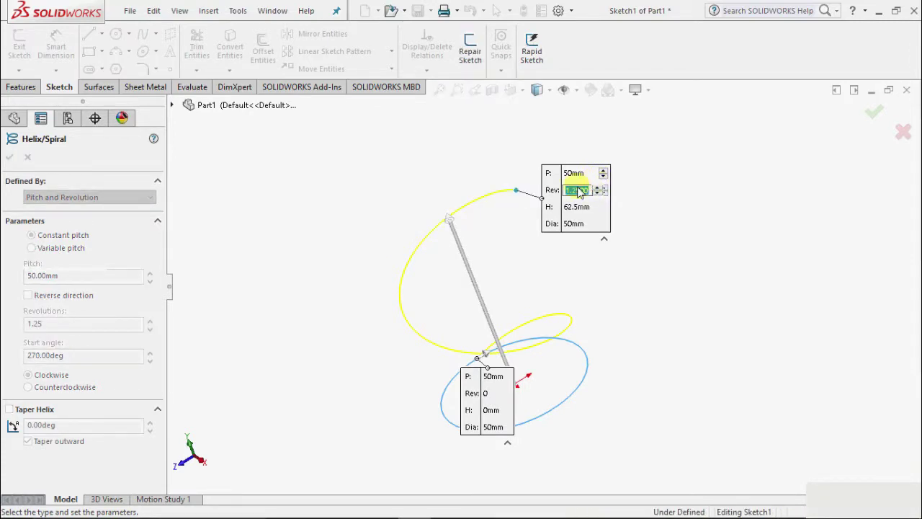
{"action": "type", "text": "2"}
{"action": "key", "text": "Return"}
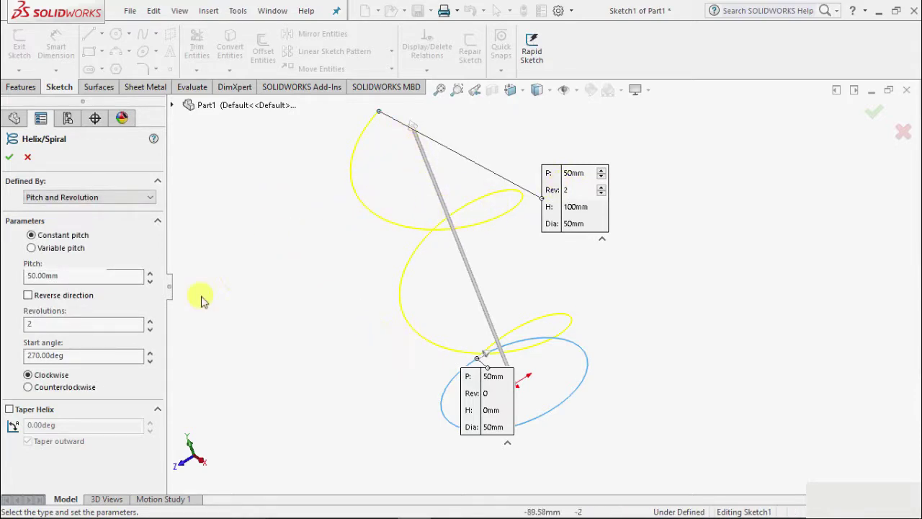
{"action": "left_click", "coordinate": [119, 199]}
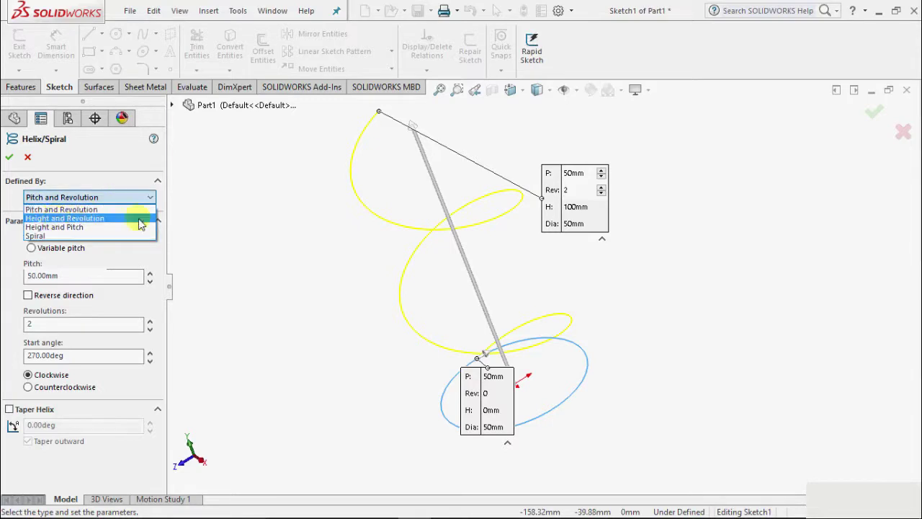
{"action": "left_click", "coordinate": [150, 197]}
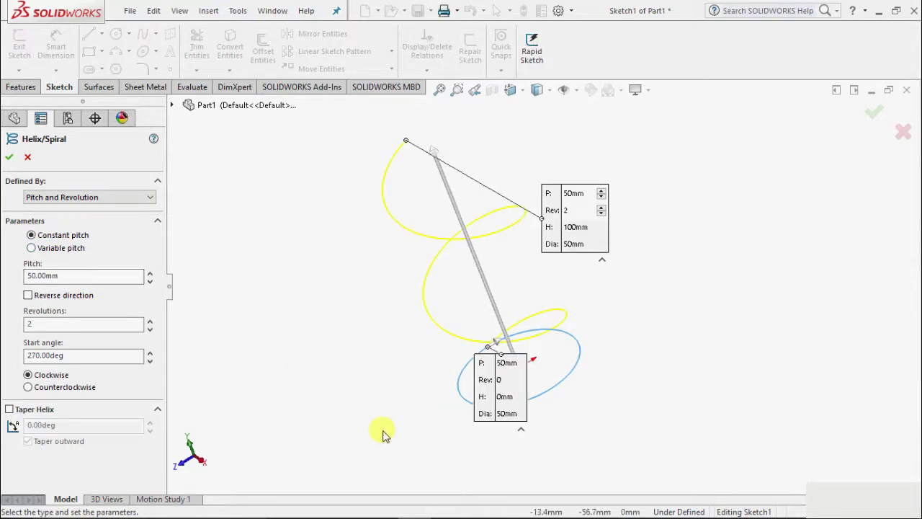
Step: Set the helix to 10 revolutions at 50 mm pitch and zoom to inspect the 500 mm preview
{"action": "key", "text": "z"}
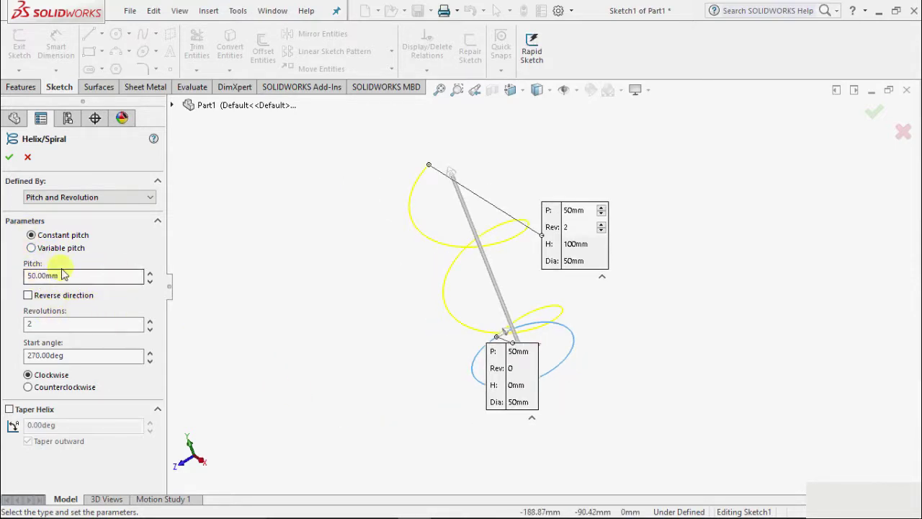
{"action": "left_click", "coordinate": [50, 325]}
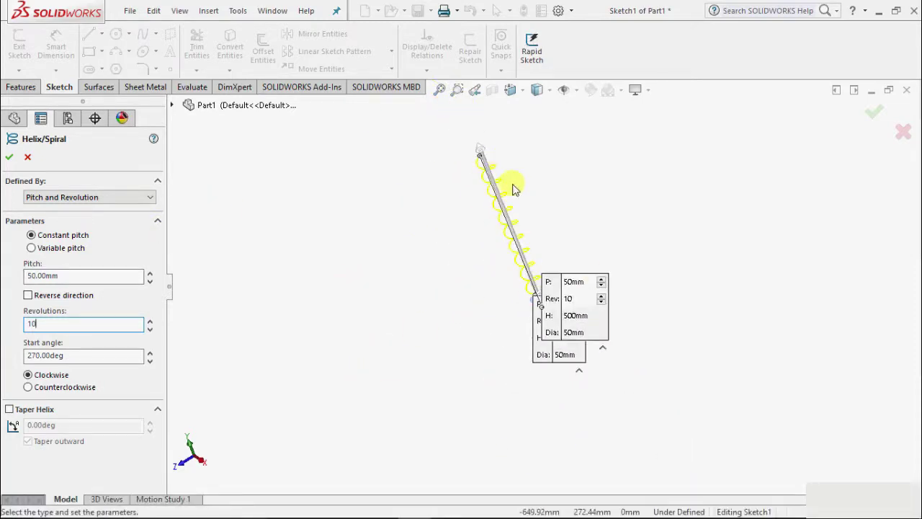
{"action": "scroll", "coordinate": [528, 181], "scroll_direction": "down", "scroll_amount": 3}
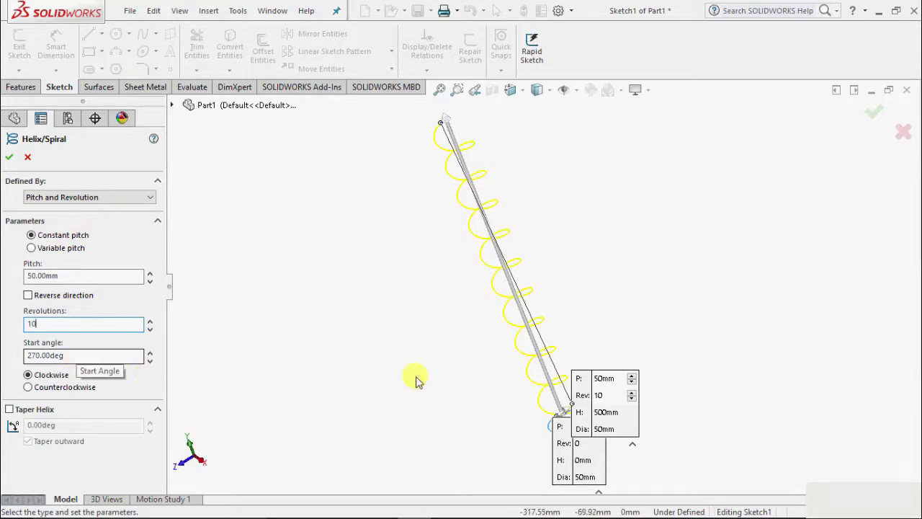
{"action": "scroll", "coordinate": [621, 428], "scroll_direction": "down", "scroll_amount": 2}
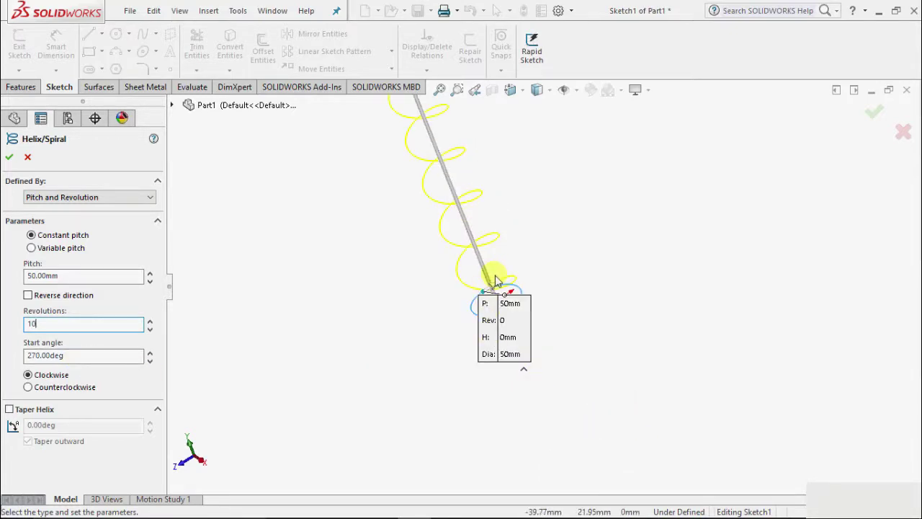
{"action": "scroll", "coordinate": [495, 281], "scroll_direction": "down", "scroll_amount": 5}
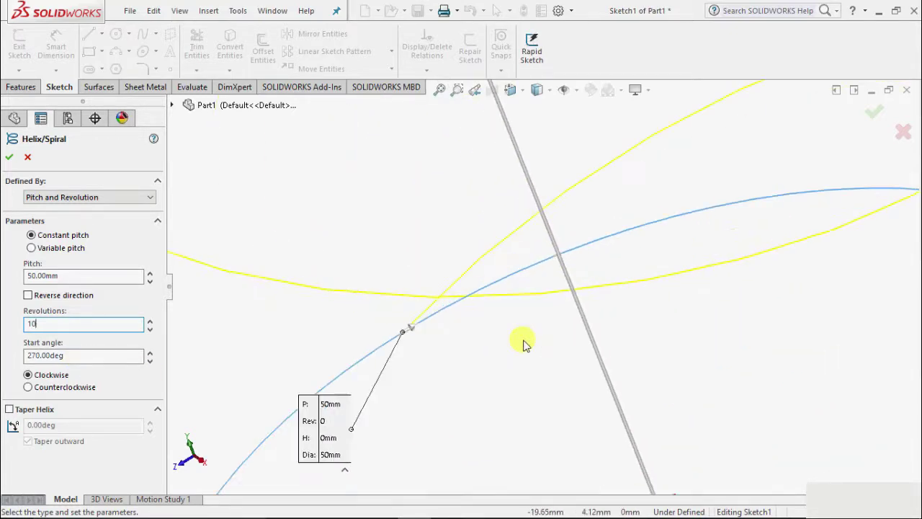
{"action": "scroll", "coordinate": [523, 362], "scroll_direction": "up", "scroll_amount": 3}
{"action": "scroll", "coordinate": [557, 407], "scroll_direction": "up", "scroll_amount": 5}
{"action": "scroll", "coordinate": [535, 340], "scroll_direction": "up", "scroll_amount": 3}
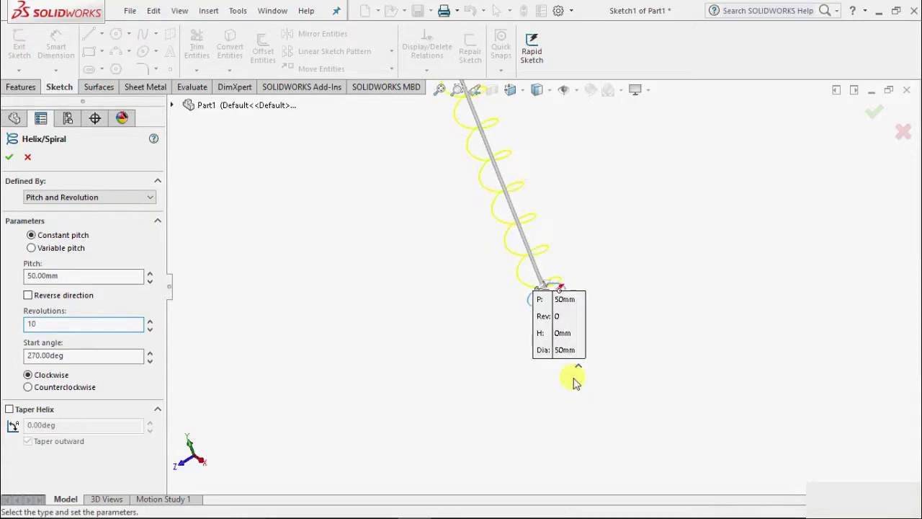
{"action": "scroll", "coordinate": [586, 344], "scroll_direction": "down", "scroll_amount": 2}
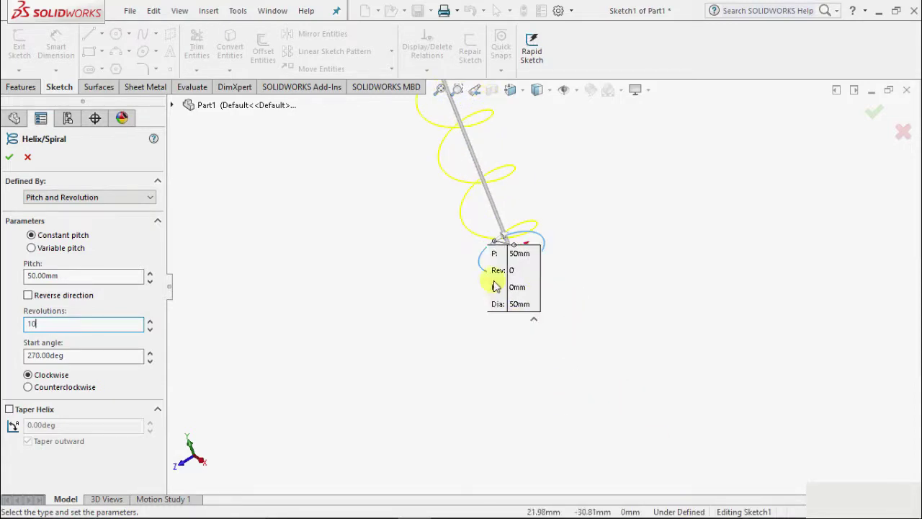
{"action": "scroll", "coordinate": [597, 389], "scroll_direction": "up", "scroll_amount": 3}
{"action": "scroll", "coordinate": [576, 260], "scroll_direction": "down", "scroll_amount": 1}
{"action": "scroll", "coordinate": [476, 276], "scroll_direction": "down", "scroll_amount": 3}
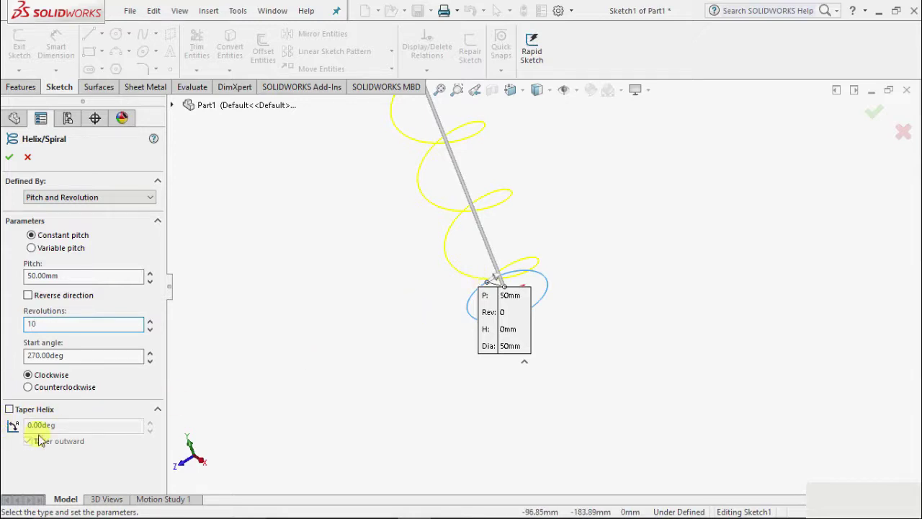
Step: Create Helix/Spiral1 and reopen it with Edit Feature
{"action": "left_click", "coordinate": [9, 158]}
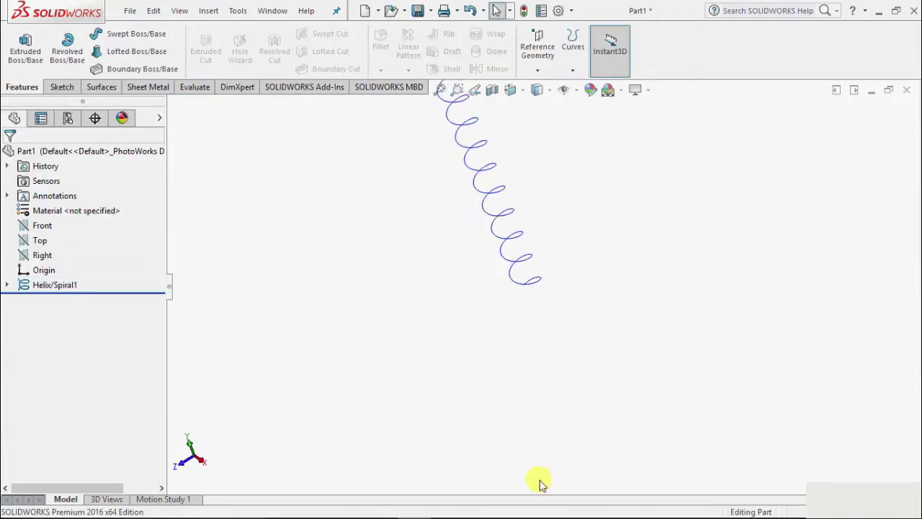
{"action": "scroll", "coordinate": [549, 237], "scroll_direction": "down", "scroll_amount": 2}
{"action": "scroll", "coordinate": [524, 162], "scroll_direction": "up", "scroll_amount": 4}
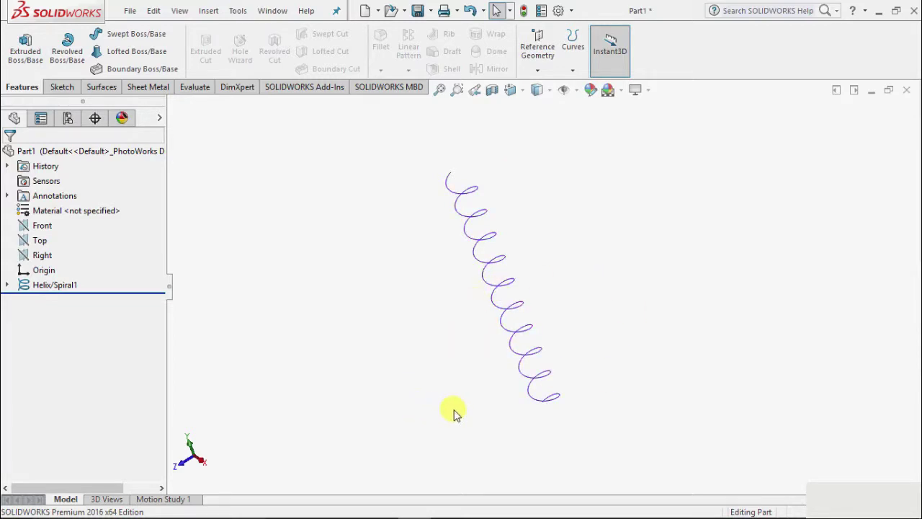
{"action": "left_click", "coordinate": [50, 286]}
{"action": "right_click", "coordinate": [59, 288]}
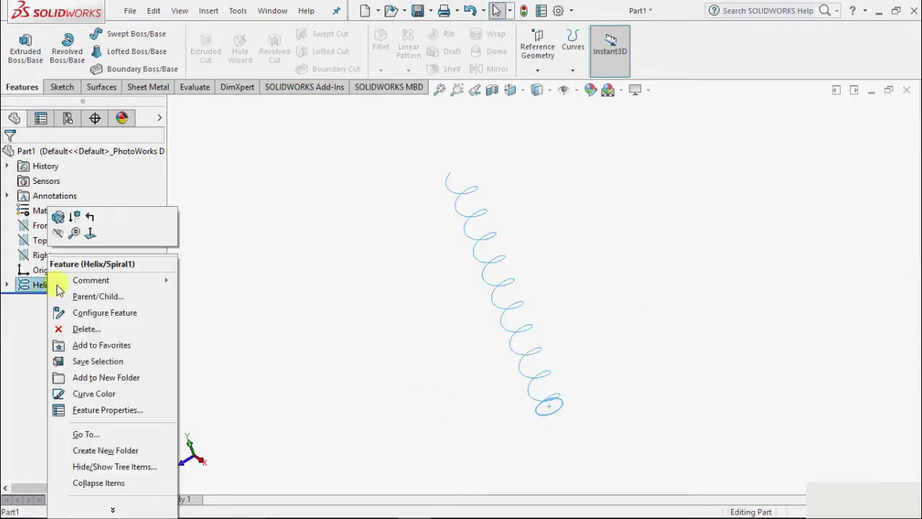
{"action": "left_click", "coordinate": [58, 216]}
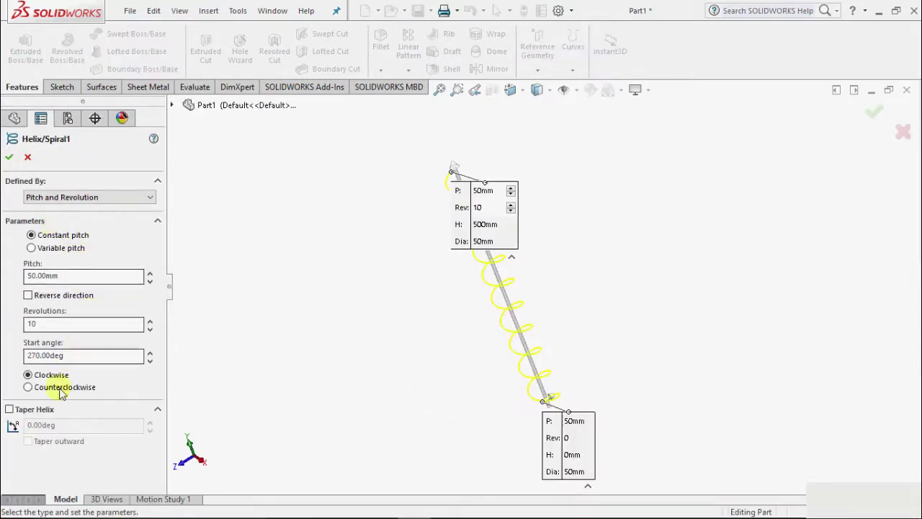
Step: Switch the helix to variable pitch with the second region's diameter at 25 mm
{"action": "left_click", "coordinate": [31, 247]}
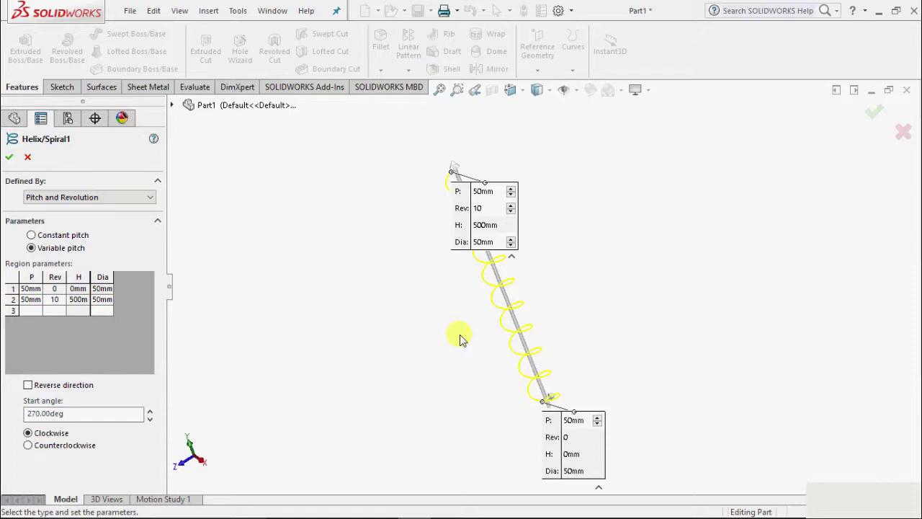
{"action": "left_click", "coordinate": [32, 288]}
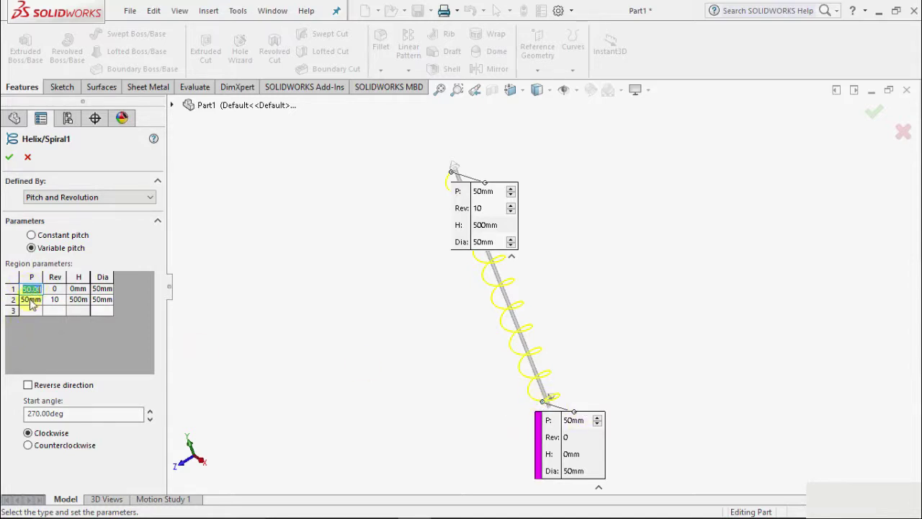
{"action": "left_click", "coordinate": [31, 299]}
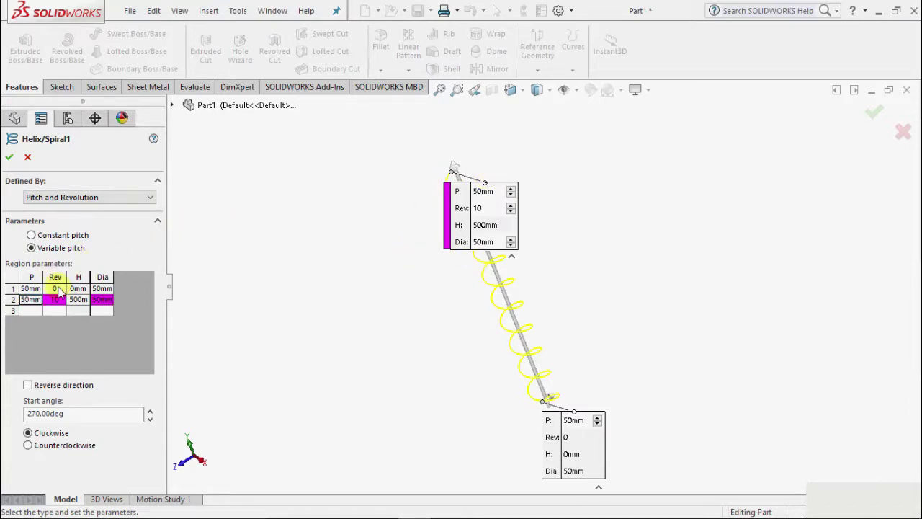
{"action": "left_click", "coordinate": [103, 301]}
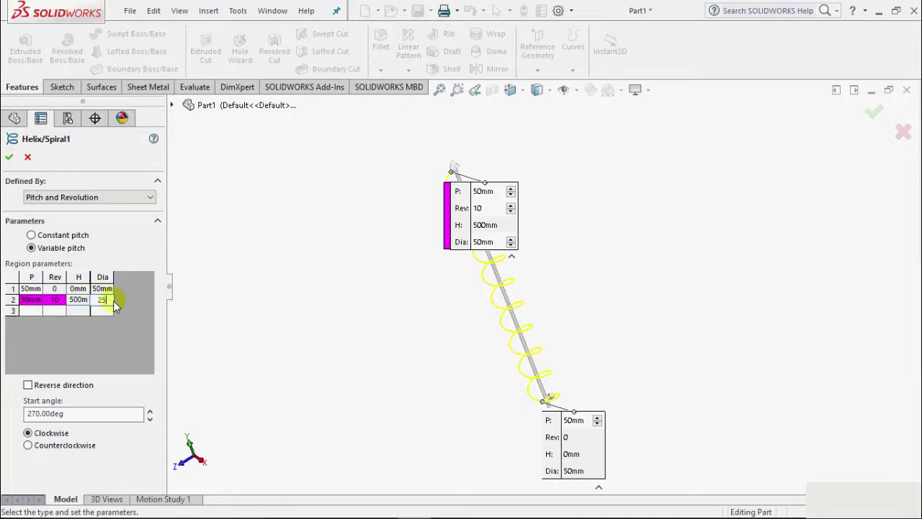
{"action": "key", "text": "Return"}
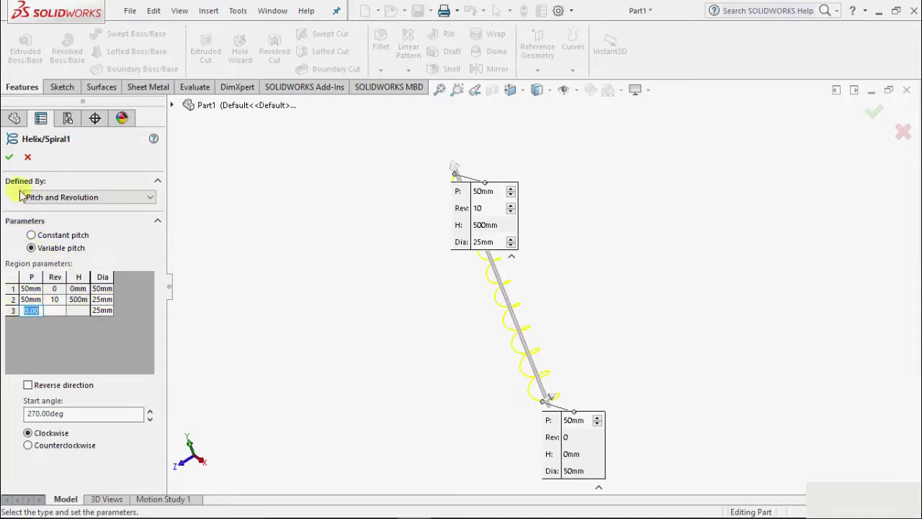
{"action": "left_click", "coordinate": [8, 159]}
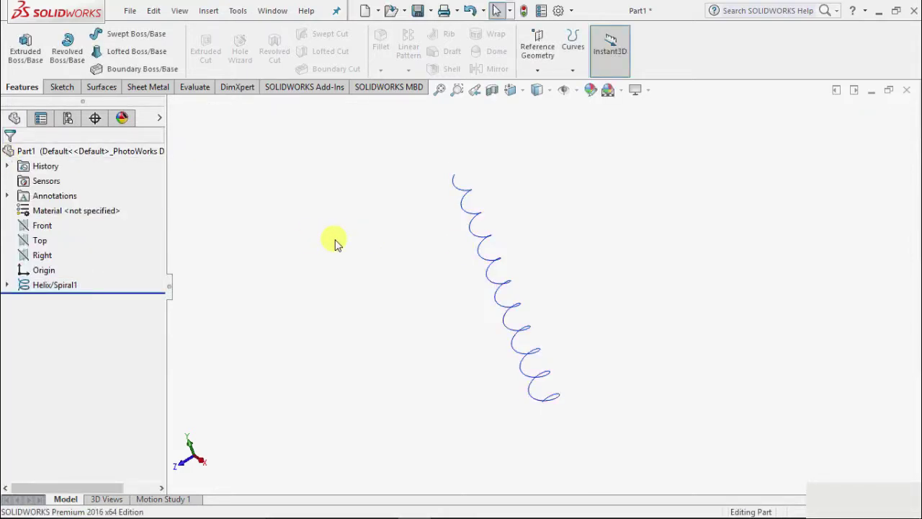
Step: Orbit and zoom around the tapering helix to inspect it from several angles
{"action": "middle_click_drag", "start_coordinate": [553, 274], "coordinate": [452, 270]}
{"action": "middle_click_drag", "start_coordinate": [540, 278], "coordinate": [465, 455]}
{"action": "middle_click_drag", "start_coordinate": [526, 252], "coordinate": [630, 384]}
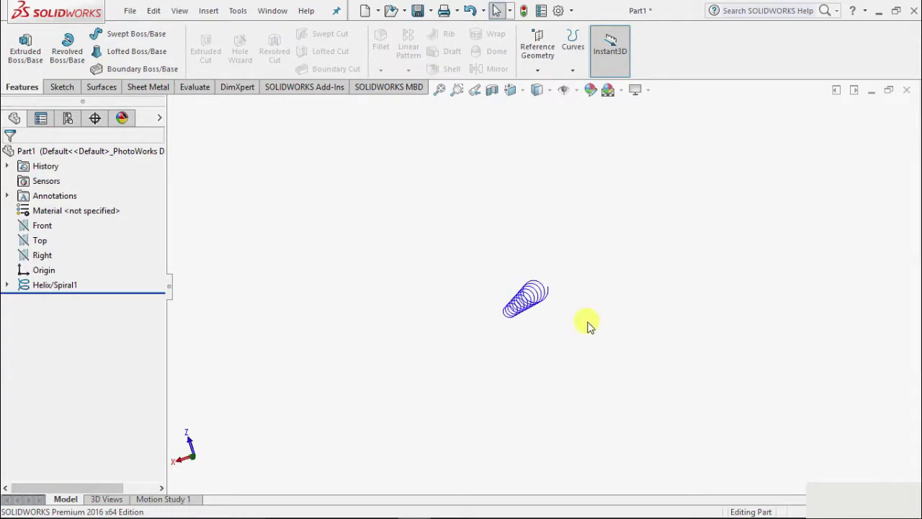
{"action": "scroll", "coordinate": [558, 307], "scroll_direction": "down", "scroll_amount": 3}
{"action": "scroll", "coordinate": [515, 303], "scroll_direction": "down", "scroll_amount": 3}
{"action": "scroll", "coordinate": [683, 392], "scroll_direction": "down", "scroll_amount": 3}
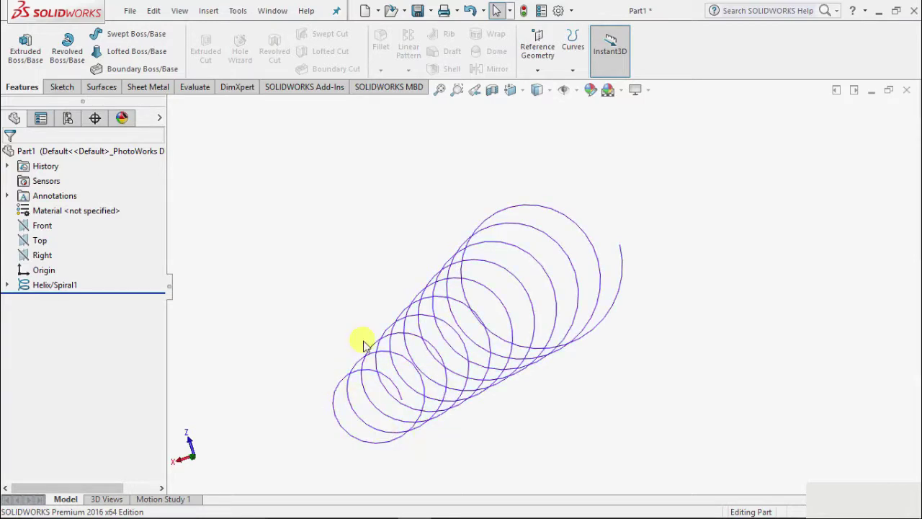
{"action": "scroll", "coordinate": [540, 339], "scroll_direction": "up", "scroll_amount": 3}
{"action": "middle_click_drag", "start_coordinate": [602, 334], "coordinate": [584, 322]}
{"action": "scroll", "coordinate": [585, 322], "scroll_direction": "up", "scroll_amount": 2}
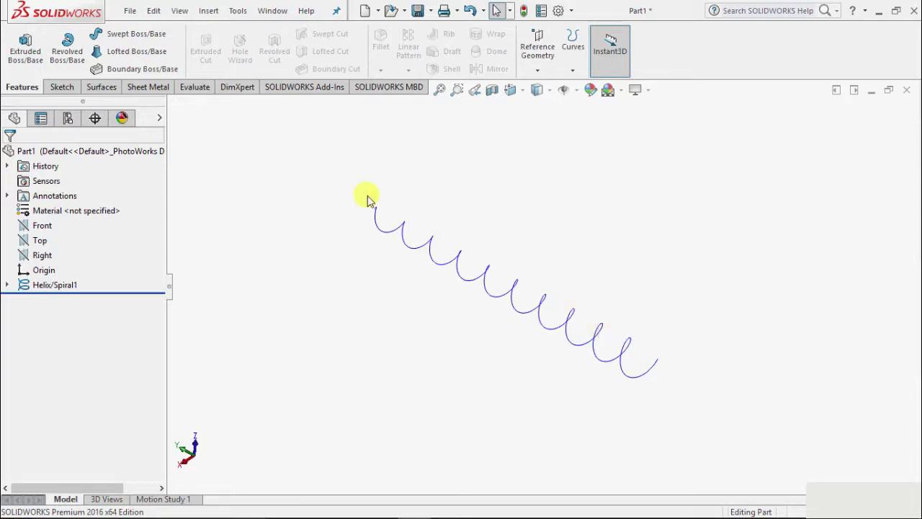
Step: Cancel the started sweep and begin a new sketch, expanding the tree to pick a plane
{"action": "left_click", "coordinate": [141, 36]}
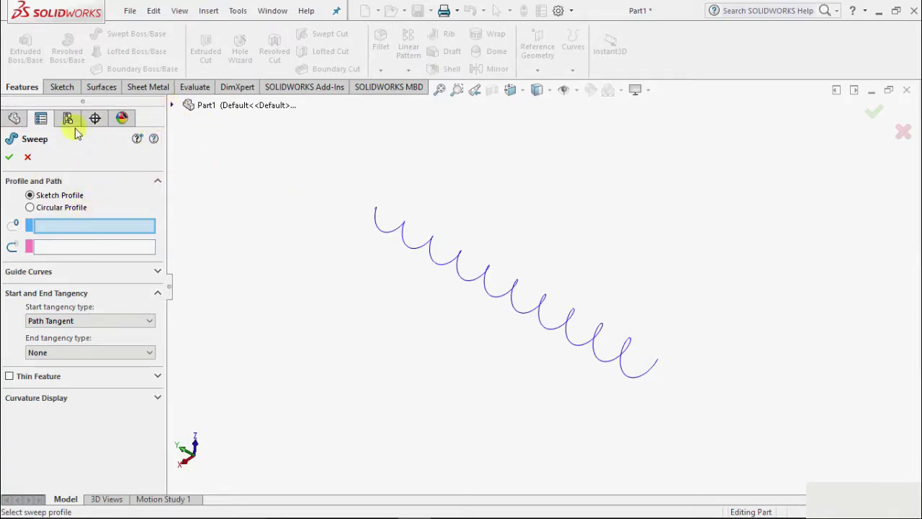
{"action": "left_click", "coordinate": [28, 157]}
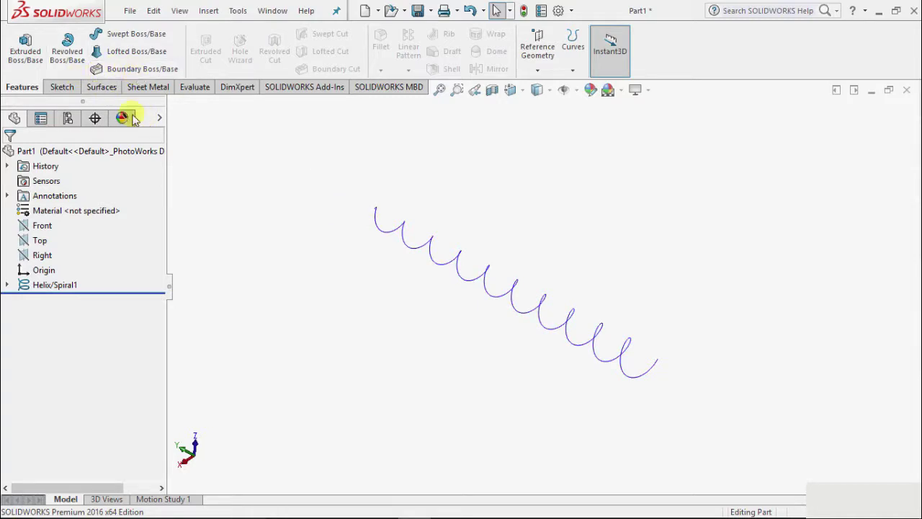
{"action": "left_click", "coordinate": [69, 91]}
{"action": "left_click", "coordinate": [20, 41]}
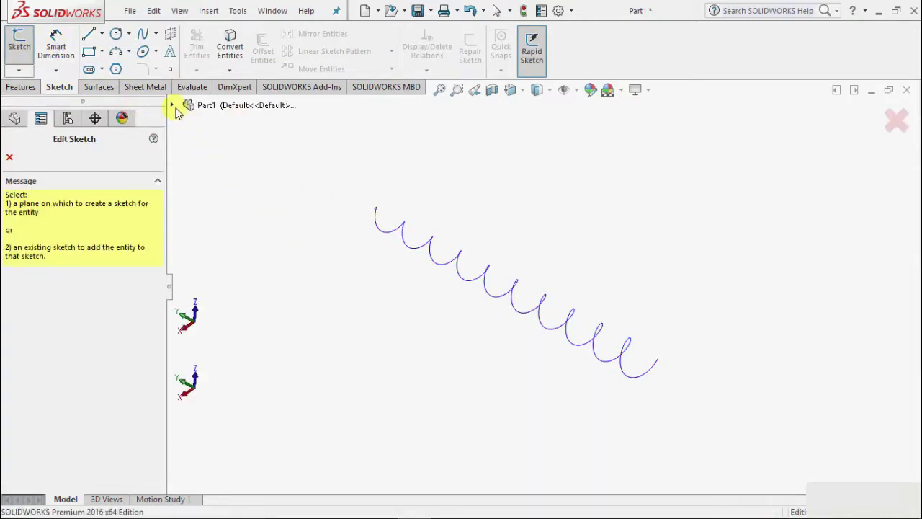
{"action": "left_click", "coordinate": [172, 105]}
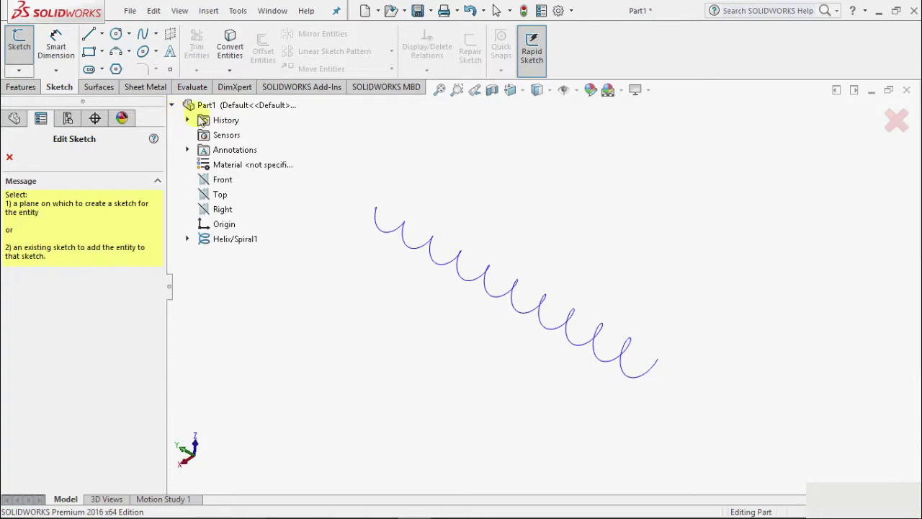
Step: Sketch a circle of about 2 mm radius on the Front plane at the helix's lower end
{"action": "left_click", "coordinate": [223, 185]}
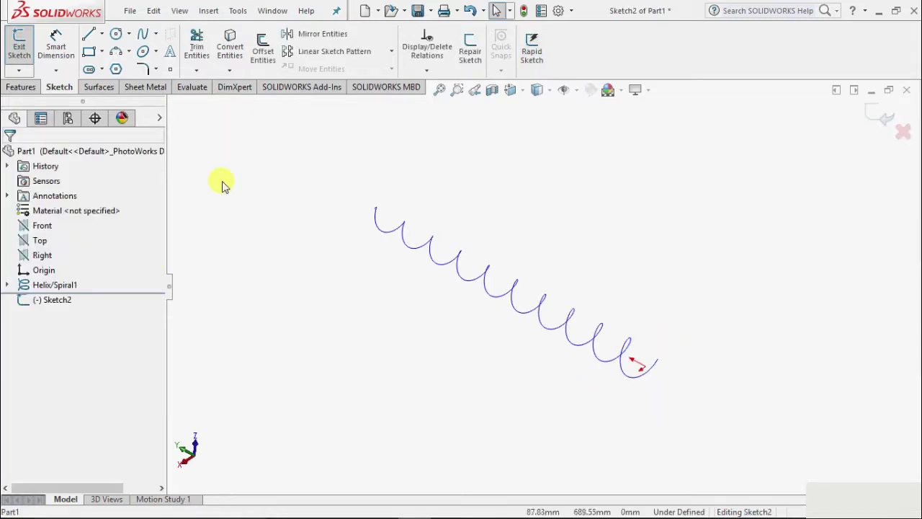
{"action": "left_click", "coordinate": [523, 92]}
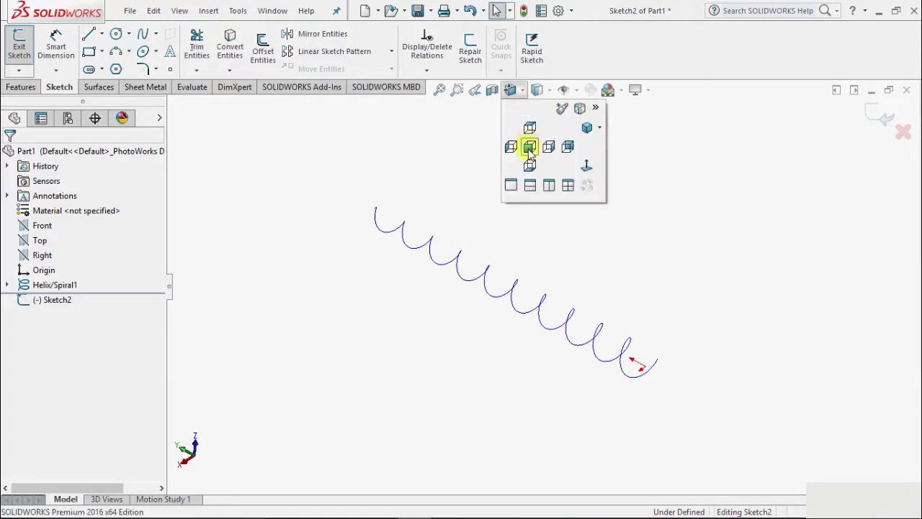
{"action": "left_click", "coordinate": [526, 144]}
{"action": "scroll", "coordinate": [548, 450], "scroll_direction": "down", "scroll_amount": 10}
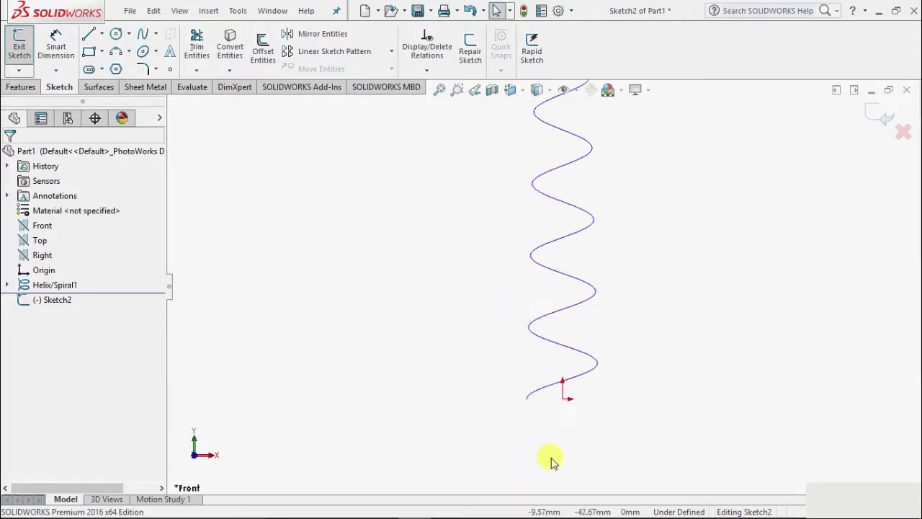
{"action": "left_click", "coordinate": [129, 34]}
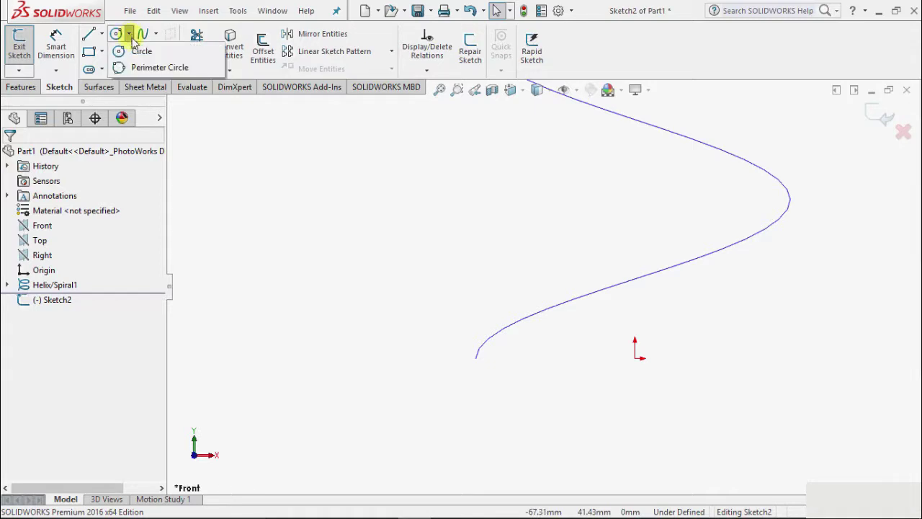
{"action": "left_click", "coordinate": [476, 357]}
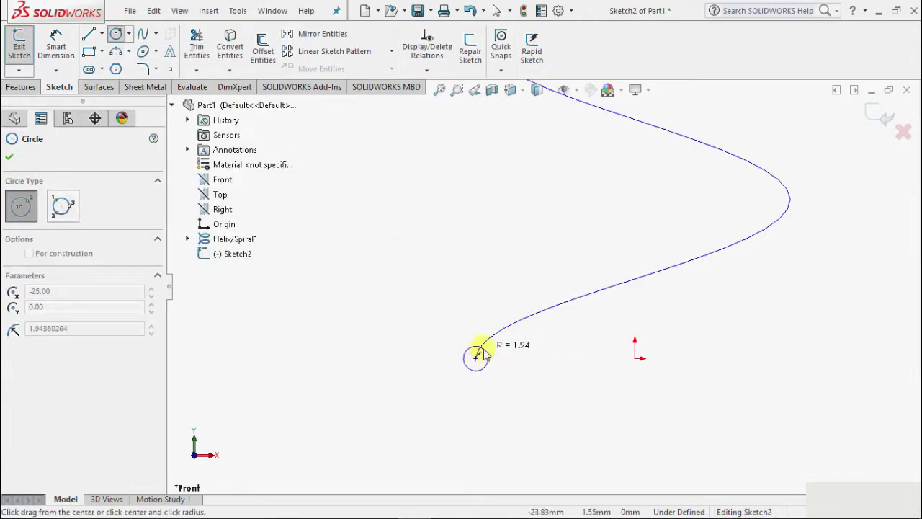
{"action": "left_click", "coordinate": [484, 353]}
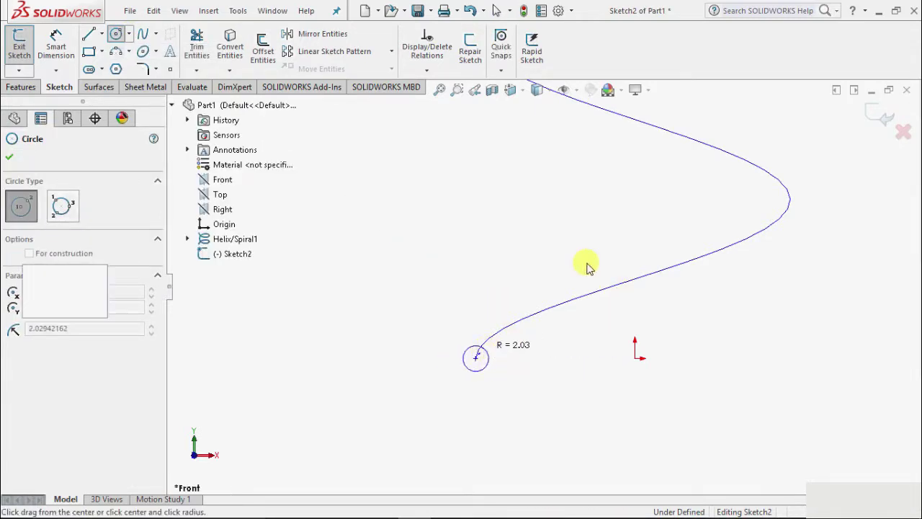
{"action": "left_click", "coordinate": [9, 159]}
{"action": "left_click", "coordinate": [20, 43]}
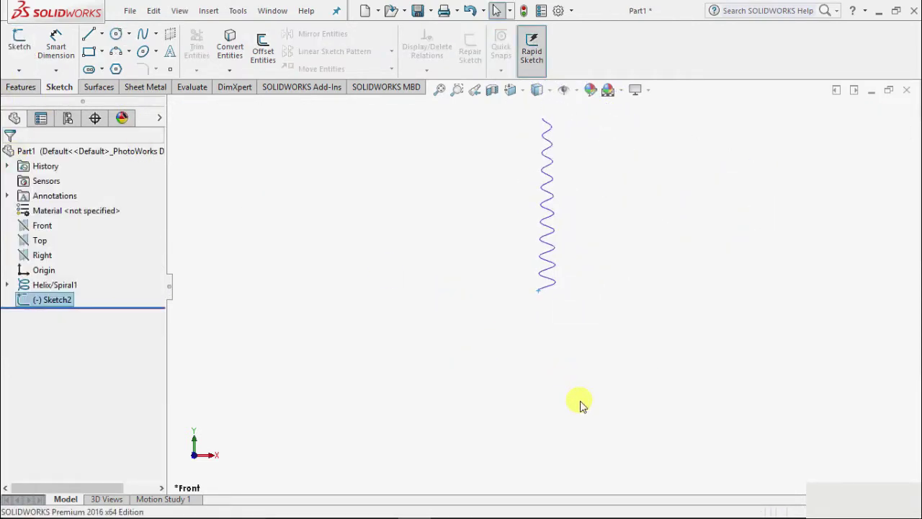
Step: Sweep the Sketch2 circle along Helix/Spiral1 into Sweep1, then orbit to inspect the coil
{"action": "left_click", "coordinate": [21, 86]}
{"action": "left_click", "coordinate": [144, 34]}
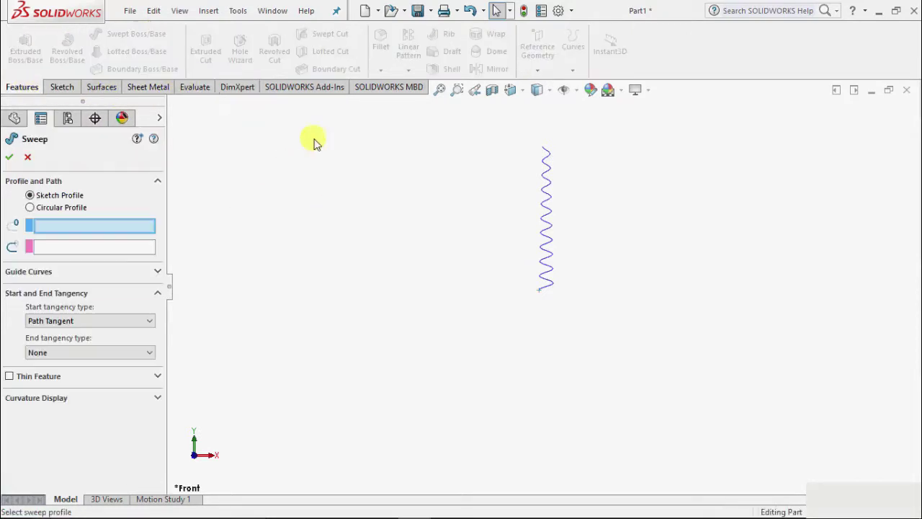
{"action": "scroll", "coordinate": [559, 297], "scroll_direction": "down", "scroll_amount": 3}
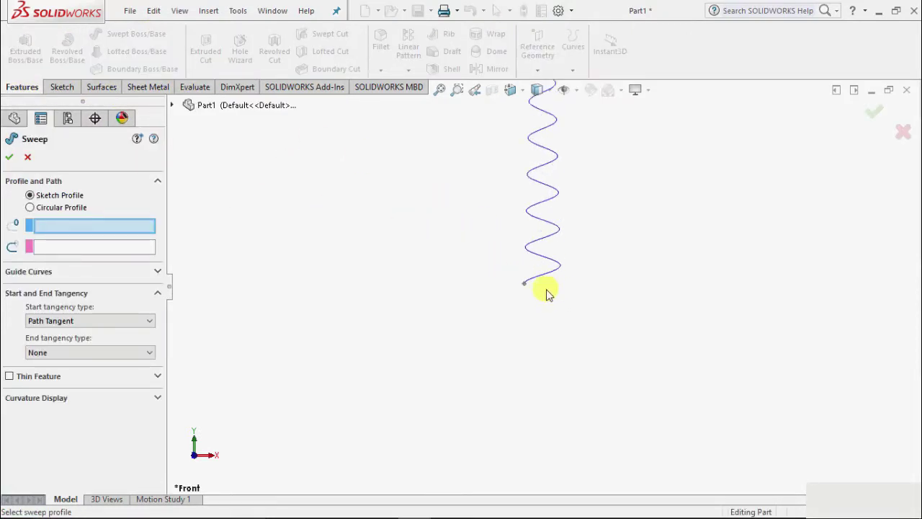
{"action": "scroll", "coordinate": [547, 293], "scroll_direction": "down", "scroll_amount": 6}
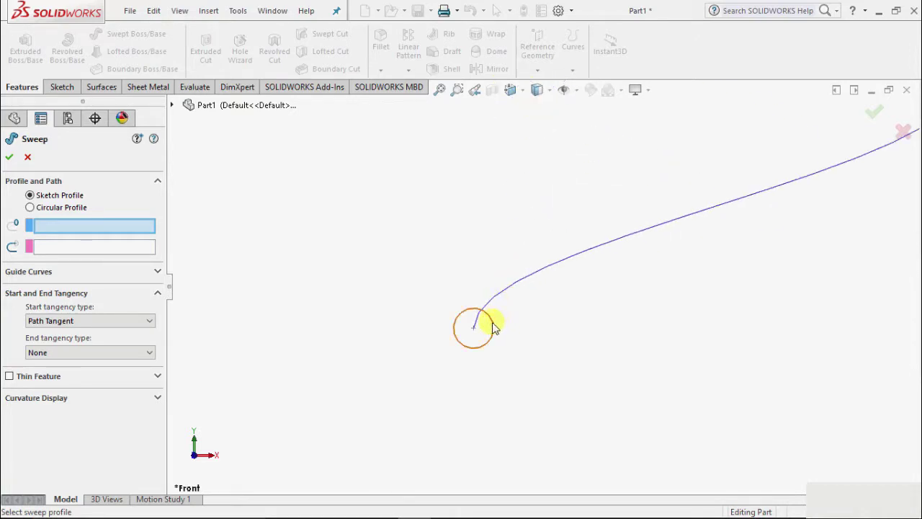
{"action": "left_click", "coordinate": [494, 328]}
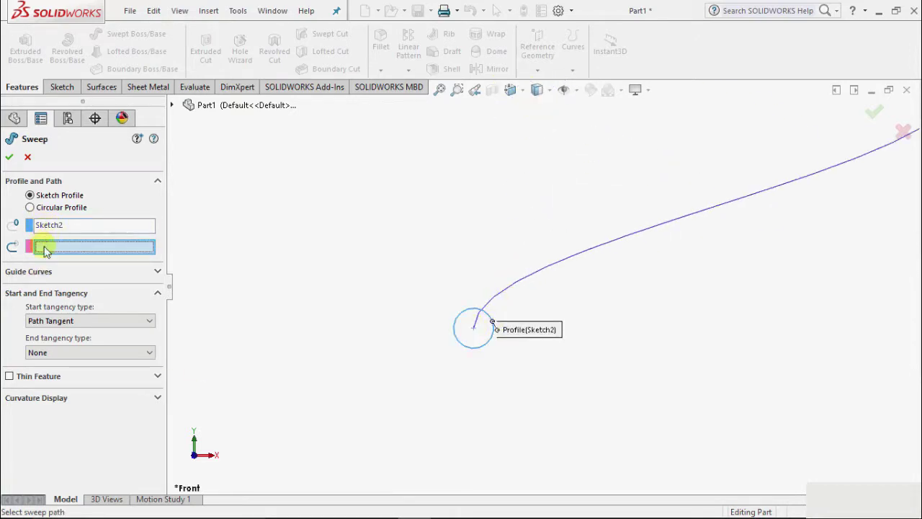
{"action": "left_click", "coordinate": [538, 271]}
{"action": "scroll", "coordinate": [544, 388], "scroll_direction": "up", "scroll_amount": 8}
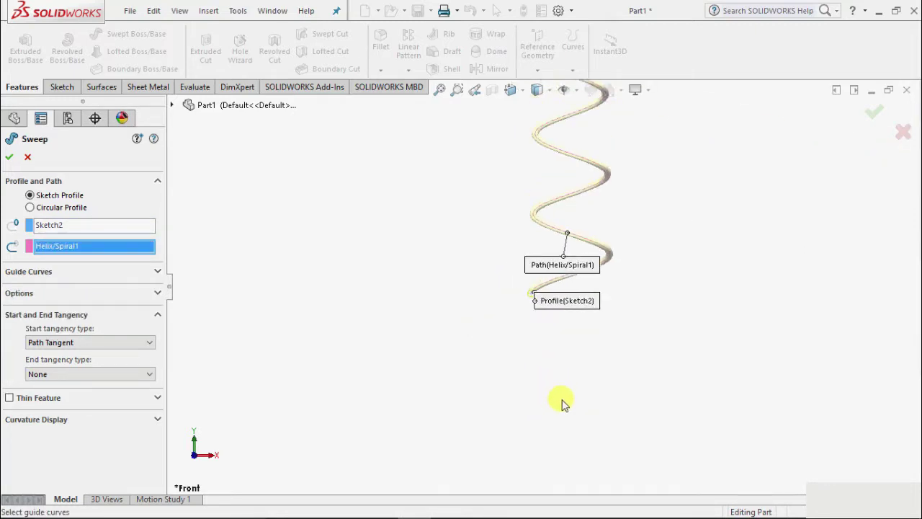
{"action": "scroll", "coordinate": [574, 401], "scroll_direction": "up", "scroll_amount": 5}
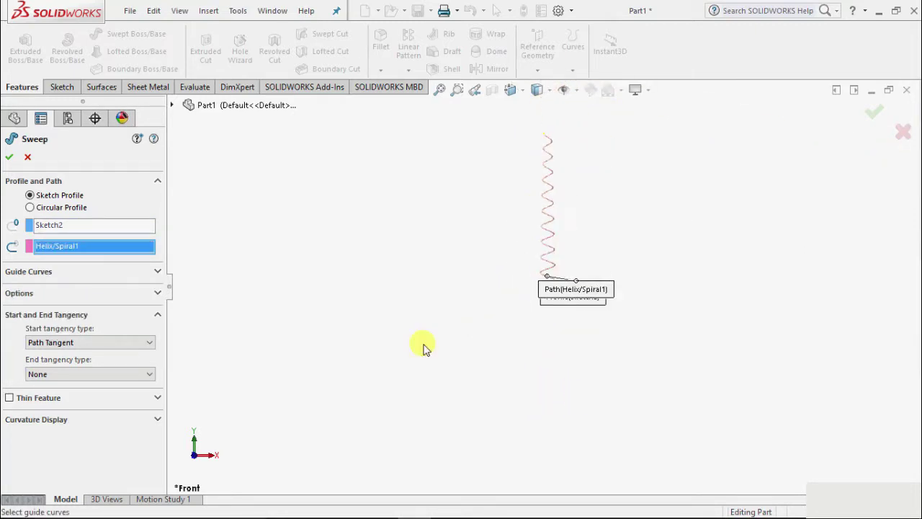
{"action": "left_click", "coordinate": [10, 157]}
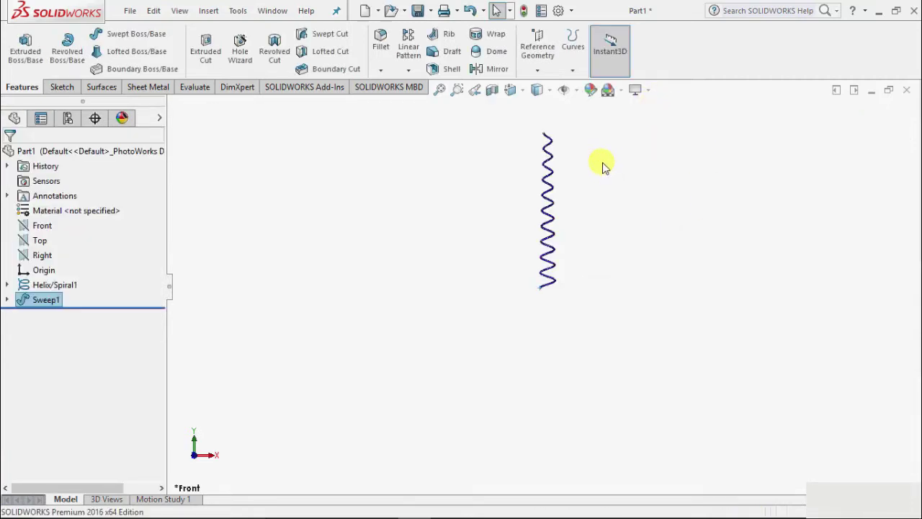
{"action": "middle_click_drag", "start_coordinate": [597, 237], "coordinate": [723, 360]}
{"action": "scroll", "coordinate": [601, 206], "scroll_direction": "down", "scroll_amount": 5}
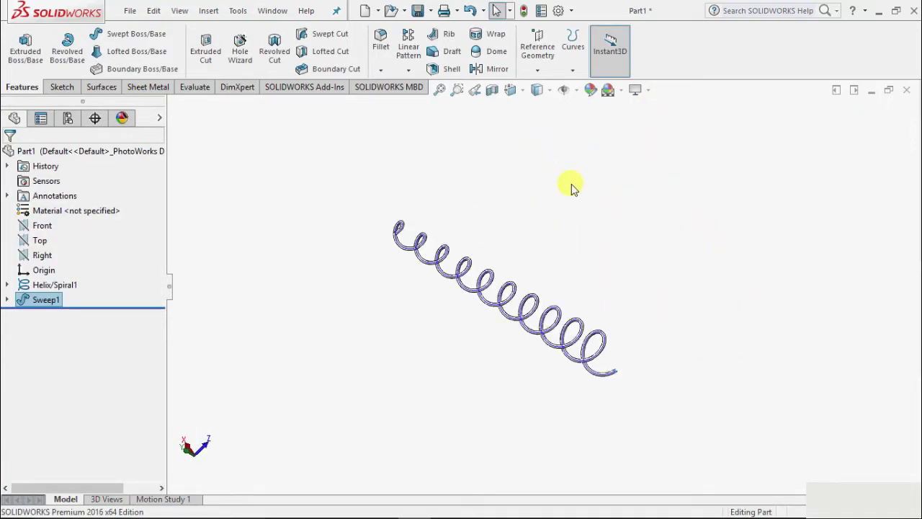
Step: Edit Helix/Spiral1 to constant pitch with 5 revolutions, rebuilding the spring
{"action": "left_click", "coordinate": [57, 284]}
{"action": "right_click", "coordinate": [59, 284]}
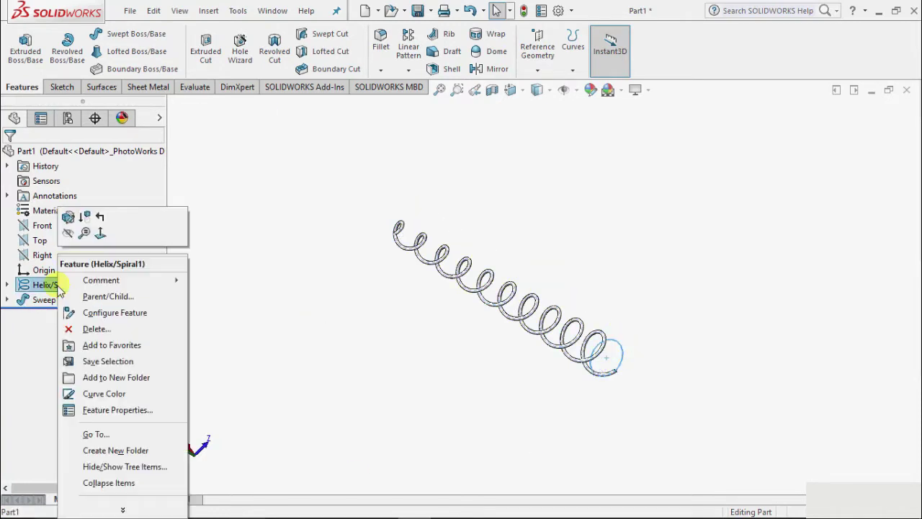
{"action": "left_click", "coordinate": [67, 216]}
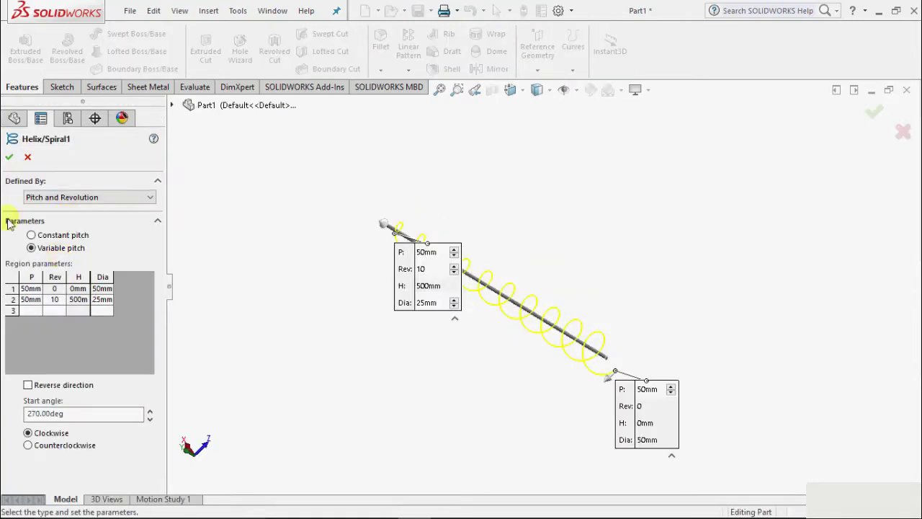
{"action": "left_click", "coordinate": [31, 235]}
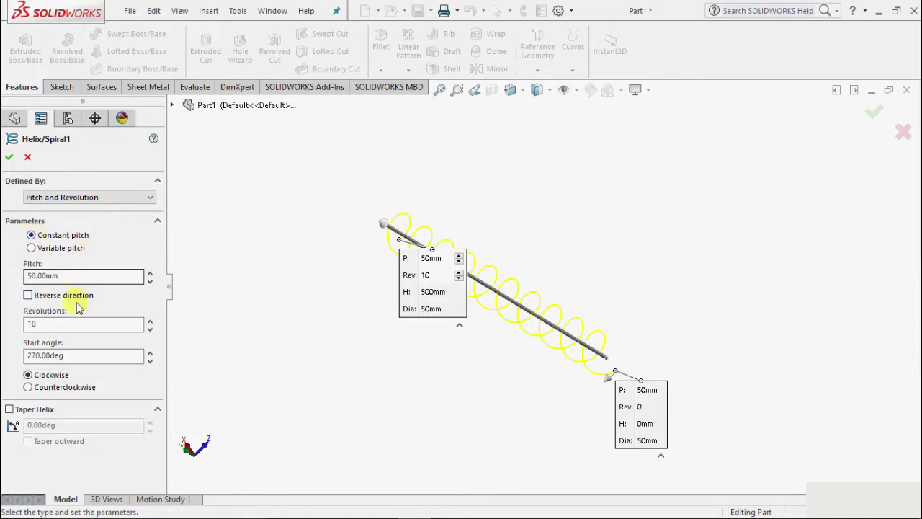
{"action": "double_click", "coordinate": [58, 323]}
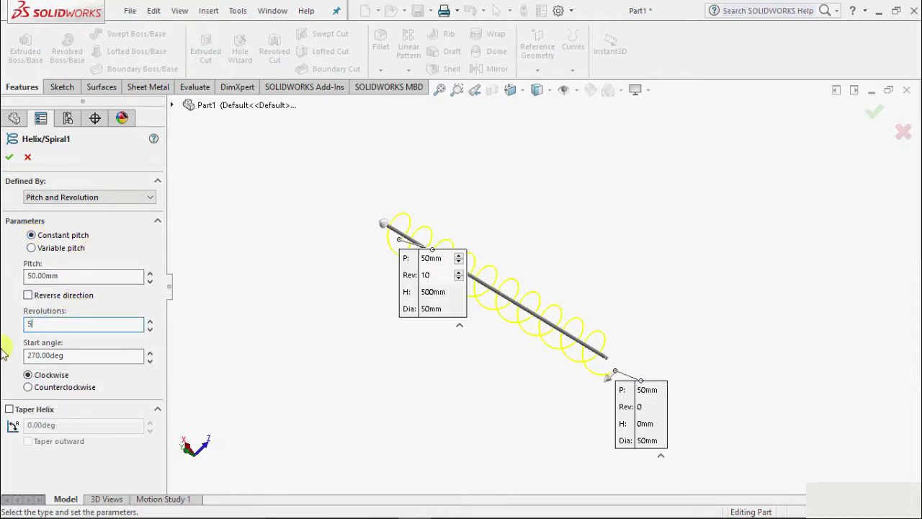
{"action": "type", "text": "5"}
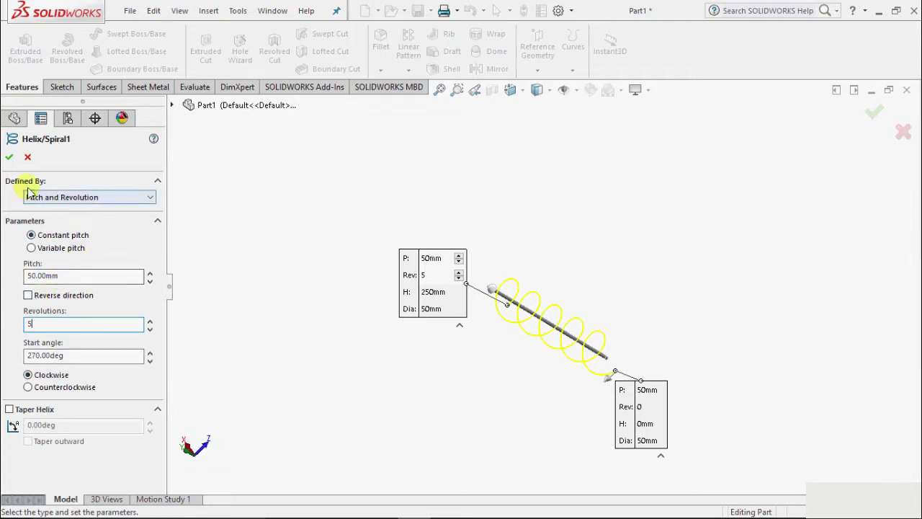
{"action": "left_click", "coordinate": [10, 159]}
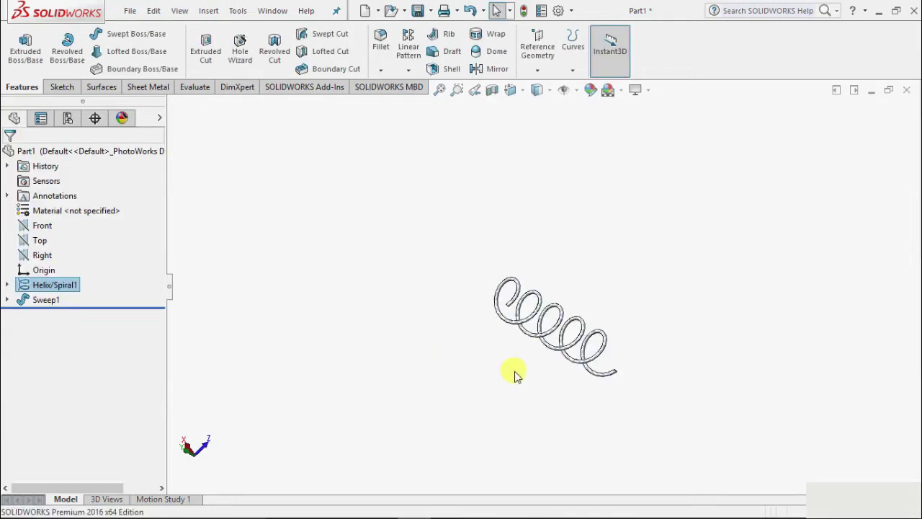
{"action": "middle_click_drag", "start_coordinate": [641, 420], "coordinate": [562, 438]}
{"action": "scroll", "coordinate": [598, 385], "scroll_direction": "down", "scroll_amount": 2}
{"action": "scroll", "coordinate": [618, 381], "scroll_direction": "up", "scroll_amount": 1}
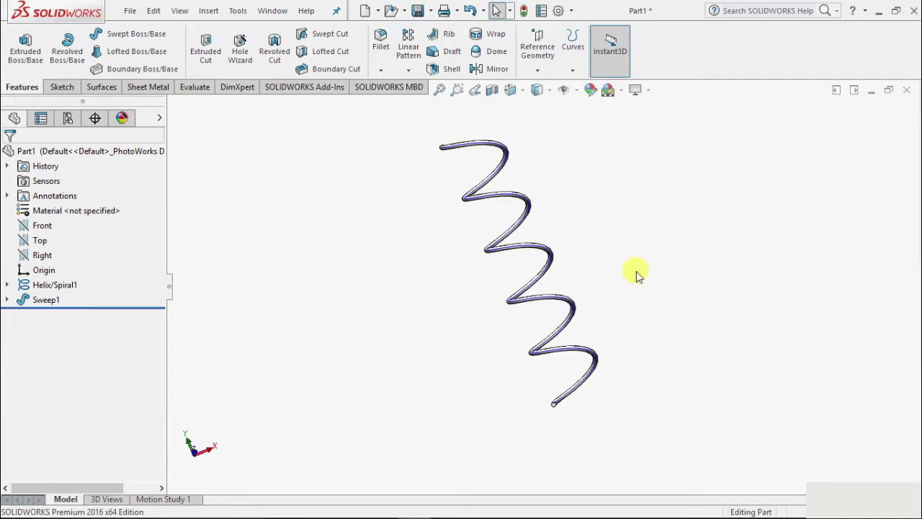
{"action": "scroll", "coordinate": [634, 272], "scroll_direction": "down", "scroll_amount": 3}
{"action": "scroll", "coordinate": [633, 268], "scroll_direction": "up", "scroll_amount": 3}
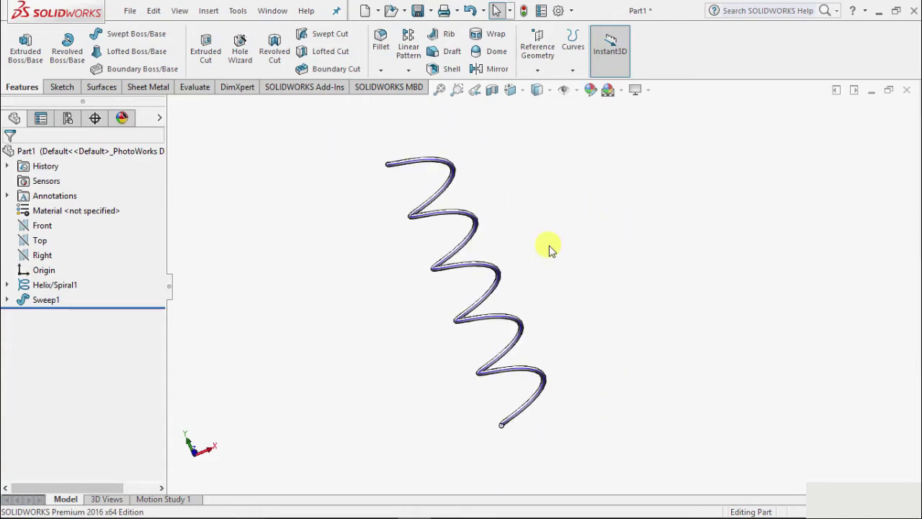